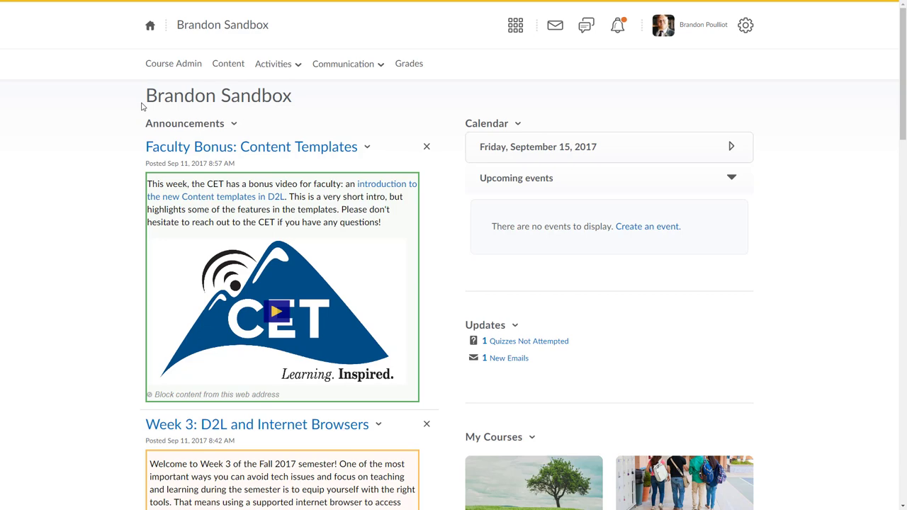
- Go back to the college home page and scroll through its announcements, returning to My Courses
left_click(150, 25)
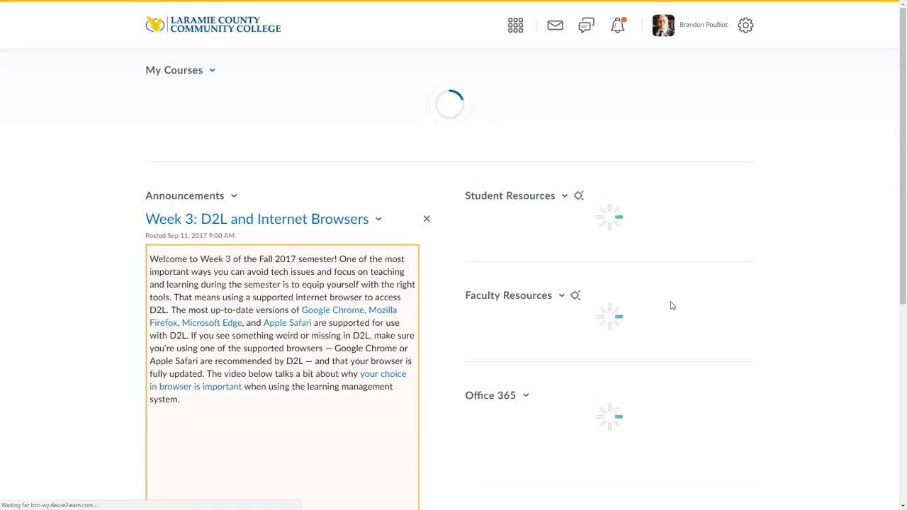
scroll(573, 279, "down", 3)
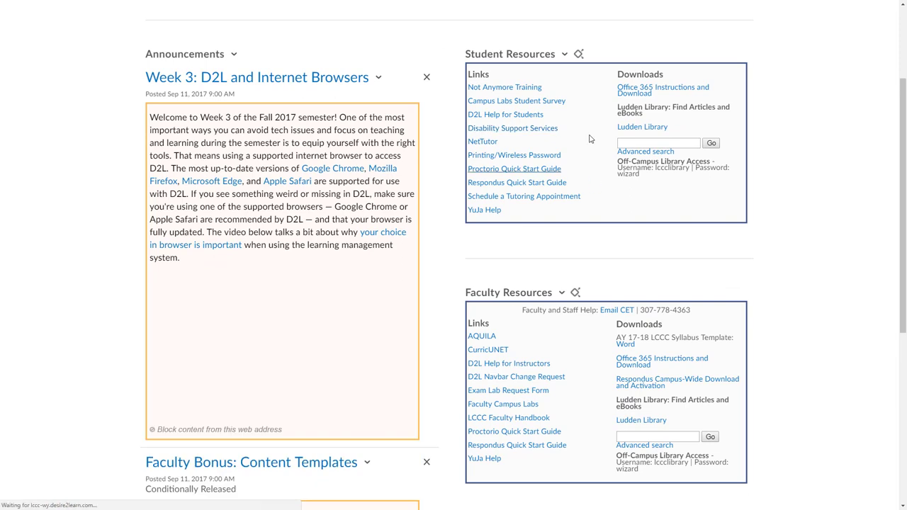
scroll(603, 284, "down", 2)
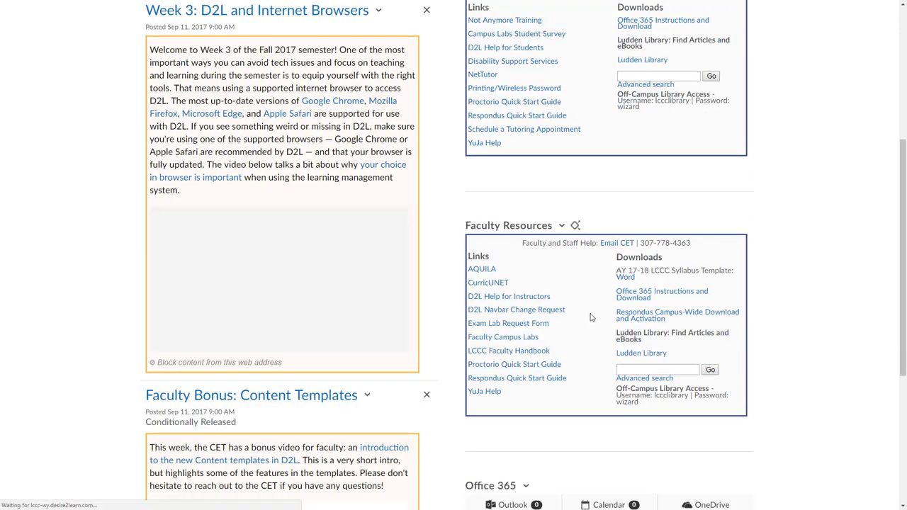
scroll(566, 298, "up", 2)
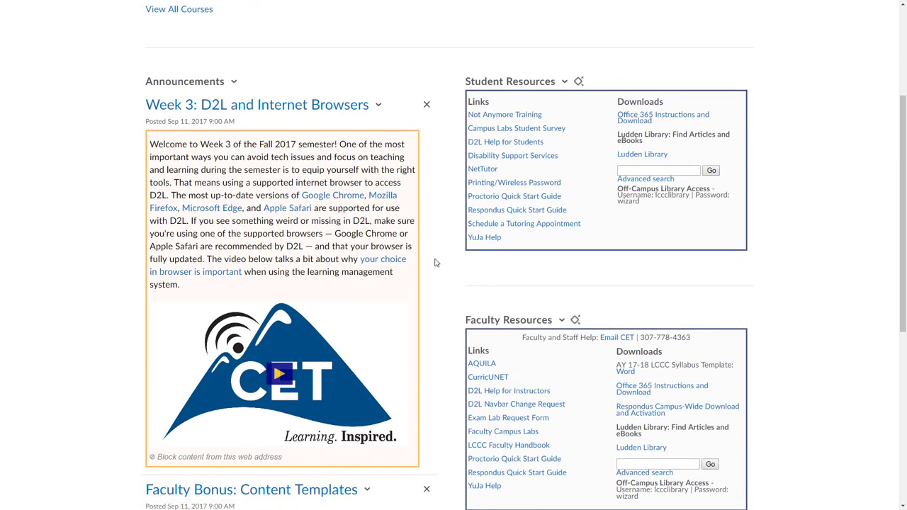
scroll(445, 319, "down", 1)
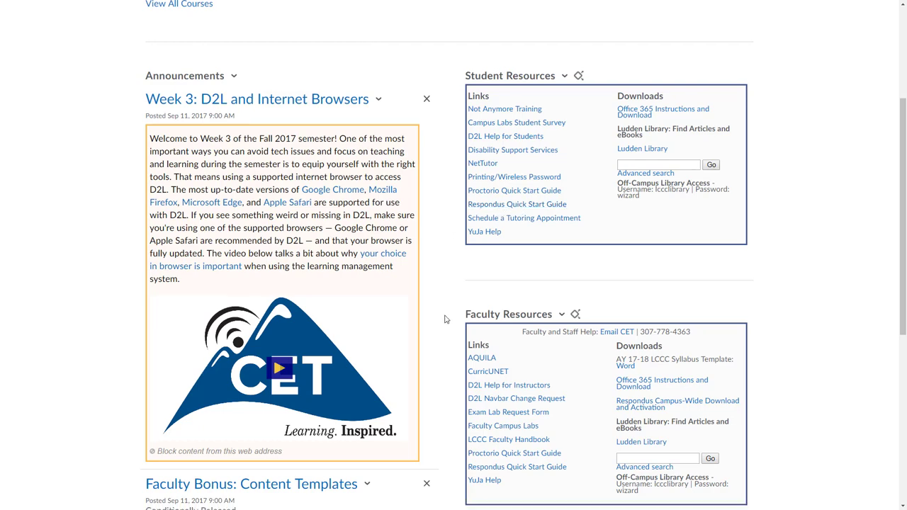
scroll(445, 320, "down", 2)
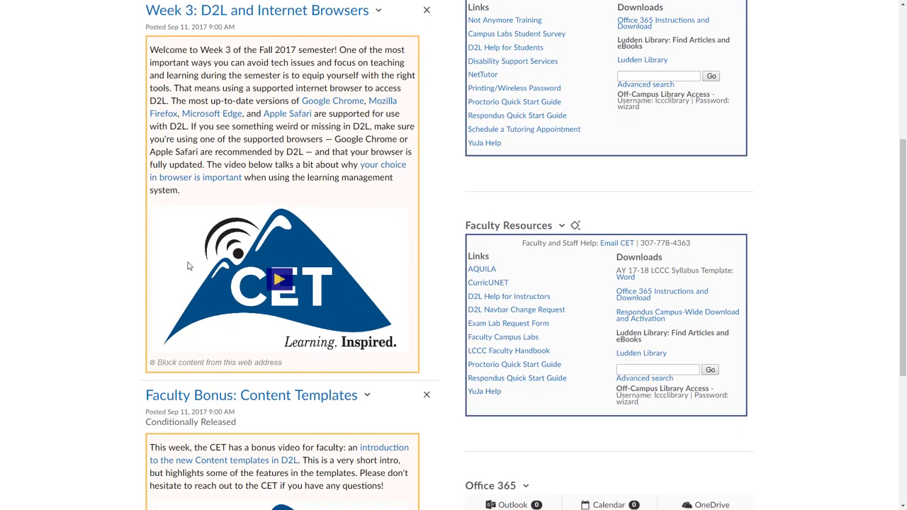
scroll(124, 259, "up", 5)
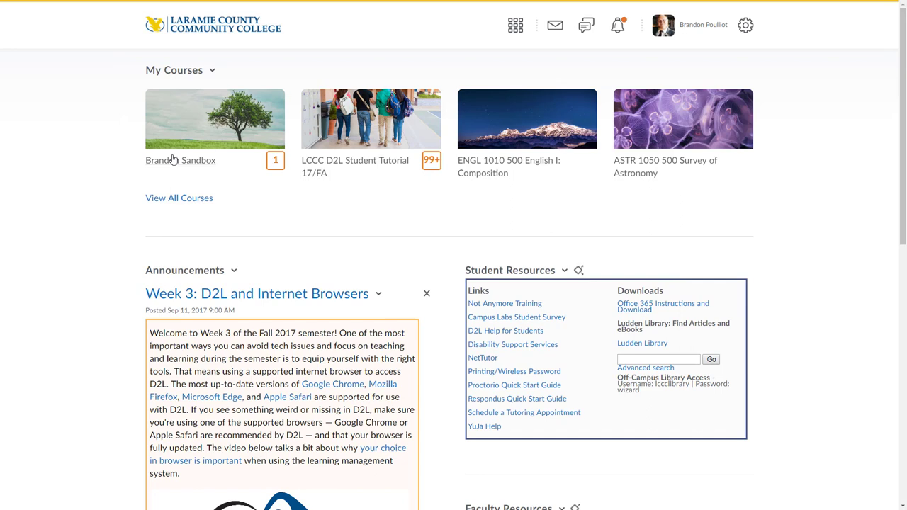
- Open the sandbox course from its My Courses tile
left_click(173, 159)
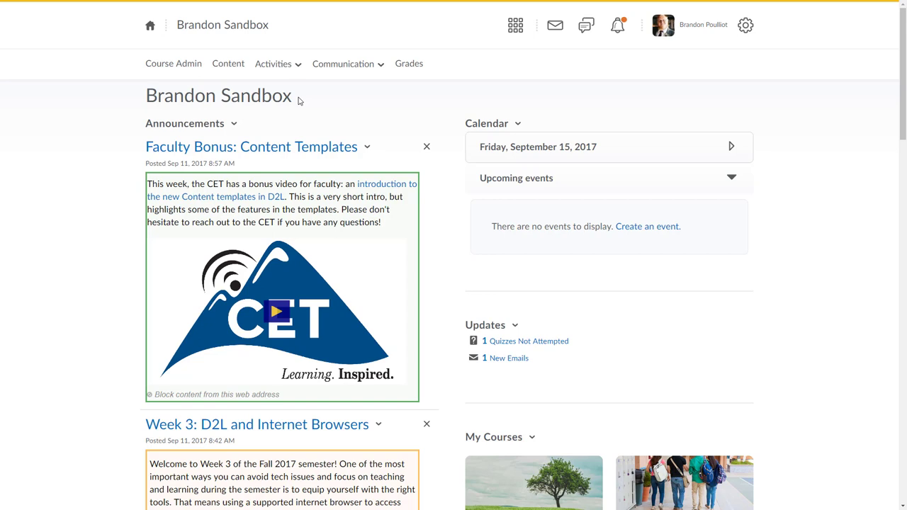
- Go to Activities > Quizzes and open the RLDB quiz for editing
left_click(274, 66)
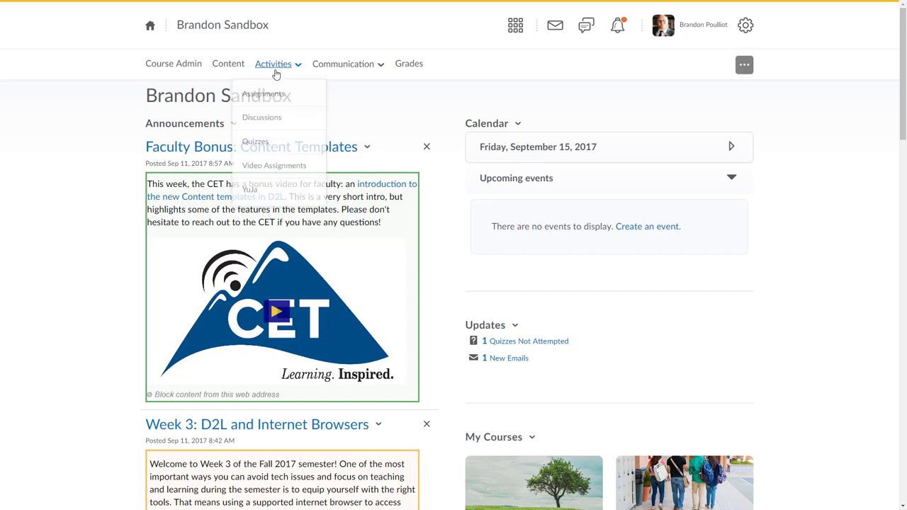
left_click(255, 143)
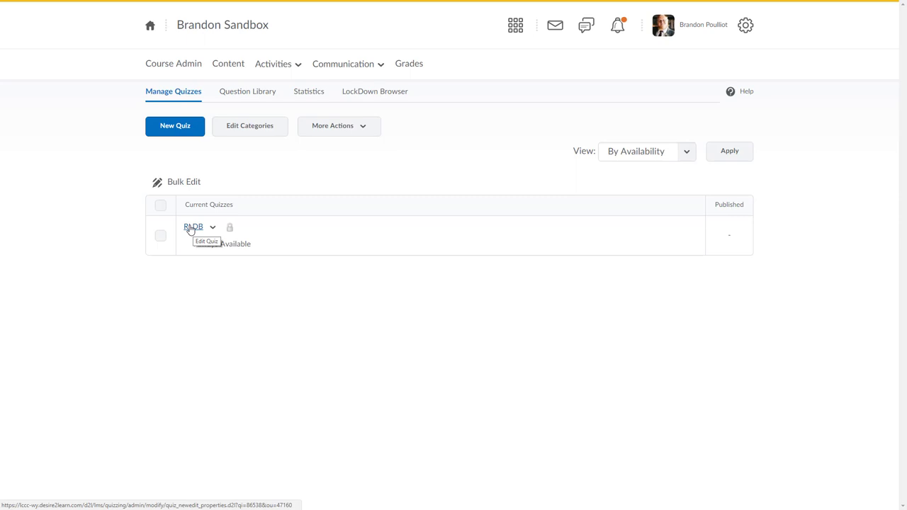
left_click(192, 227)
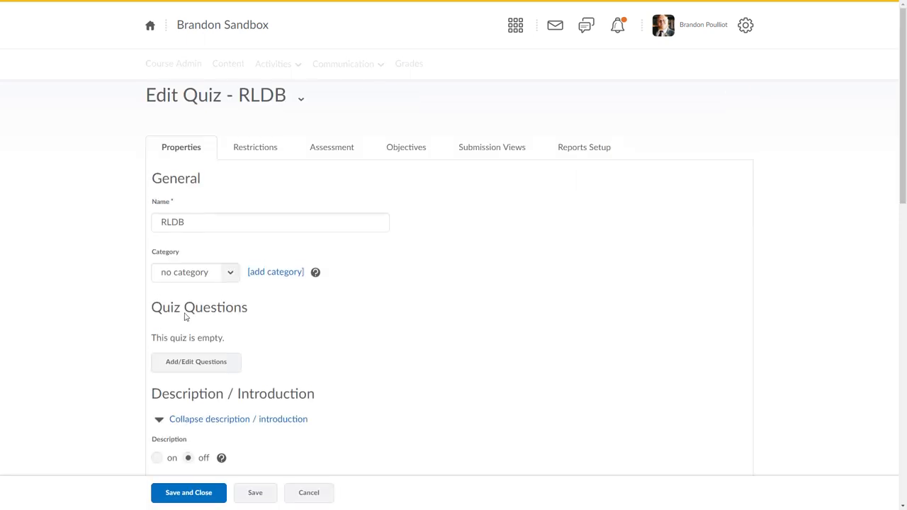
- Delete the RLDB quiz's restriction password, then save and close
scroll(243, 109, "down", 1)
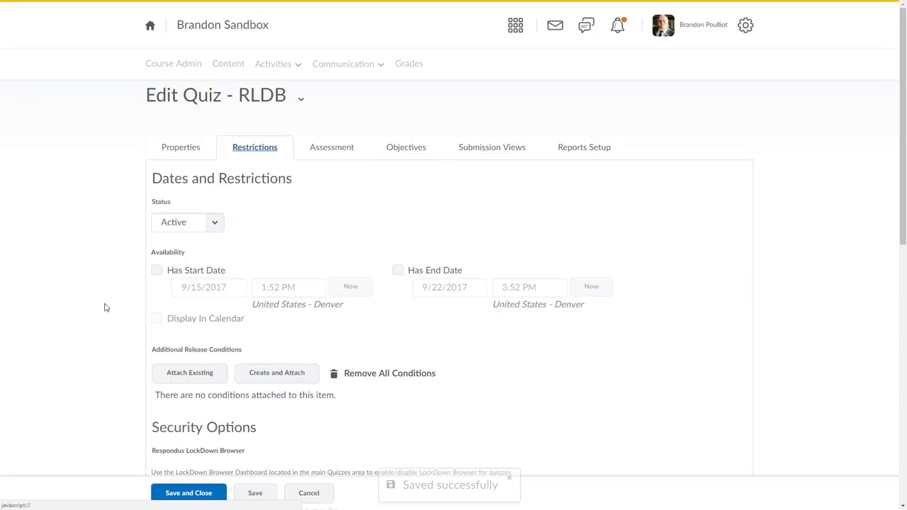
scroll(106, 319, "down", 5)
double_click(170, 234)
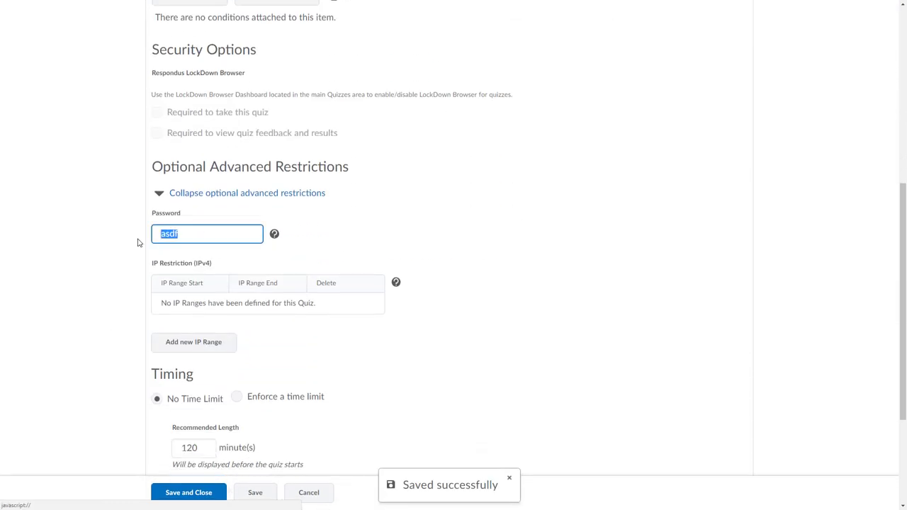
key("BackSpace")
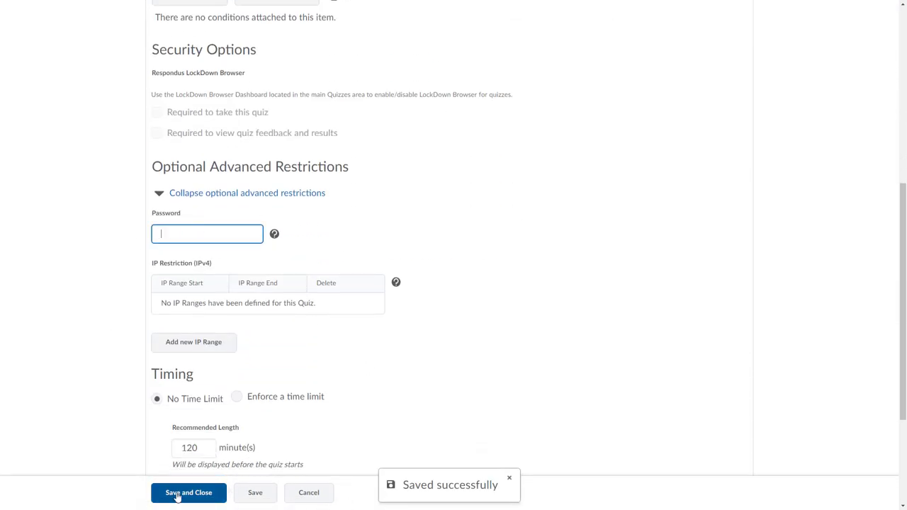
left_click(180, 493)
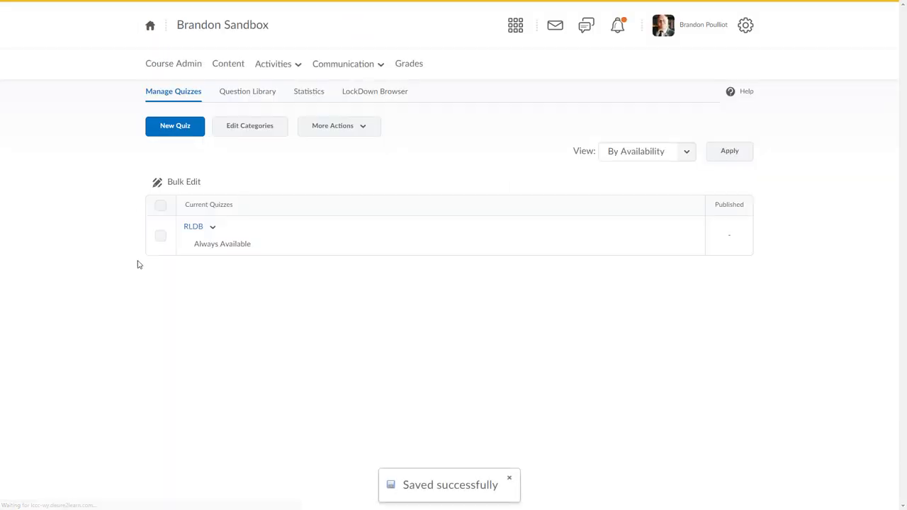
left_click_drag(258, 248, 184, 251)
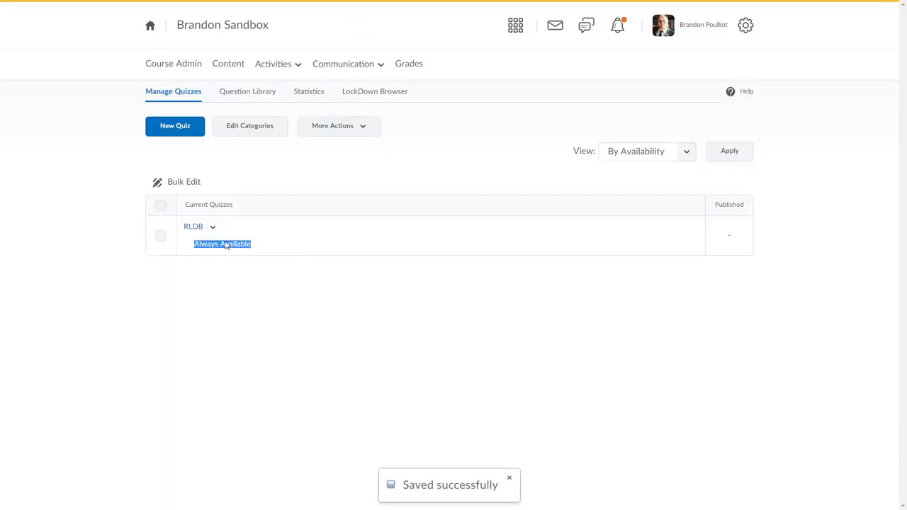
- Zoom the Manage Quizzes page in to 150%
left_click(265, 247)
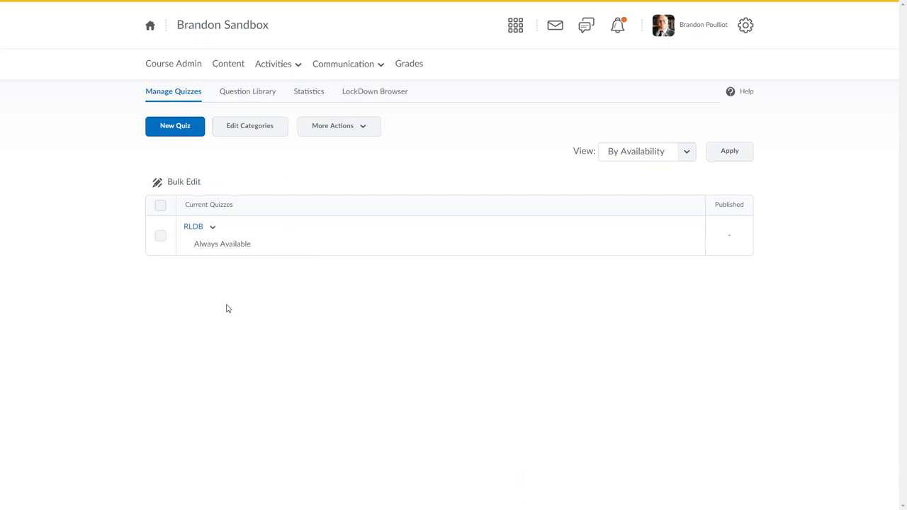
key("ctrl+plus")
key("ctrl+plus")
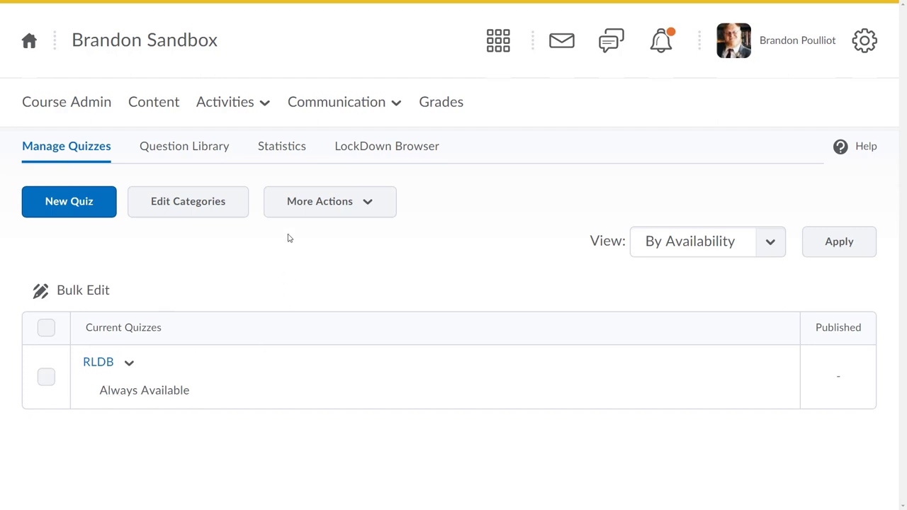
- Open the LockDown Browser dashboard, then show and dismiss RLDB's options menu
left_click(379, 152)
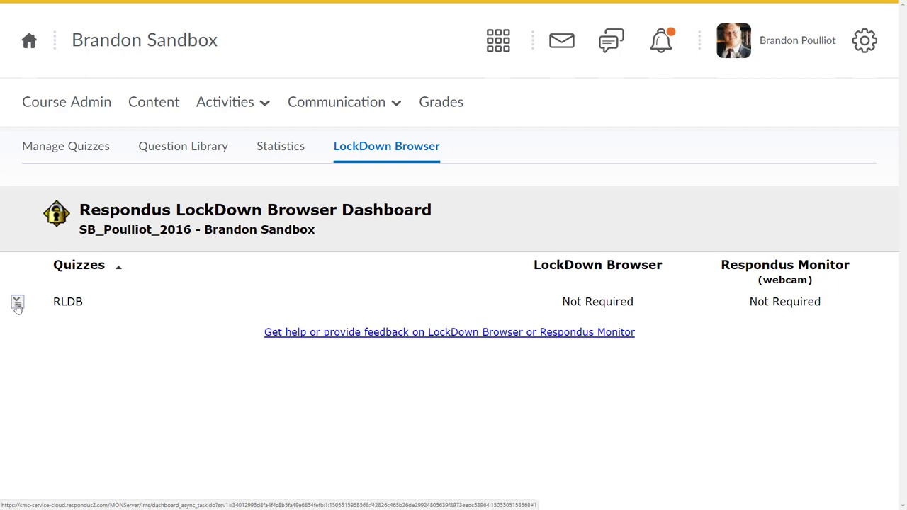
left_click(17, 303)
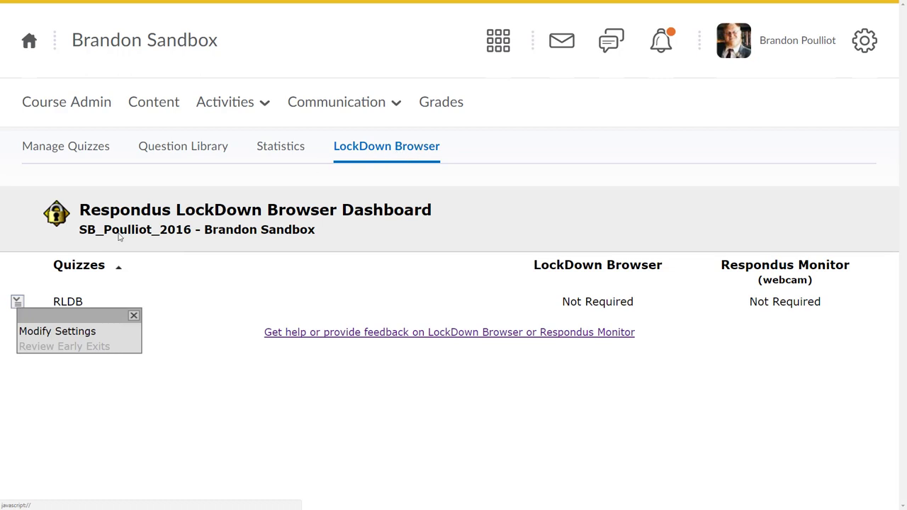
left_click(45, 352)
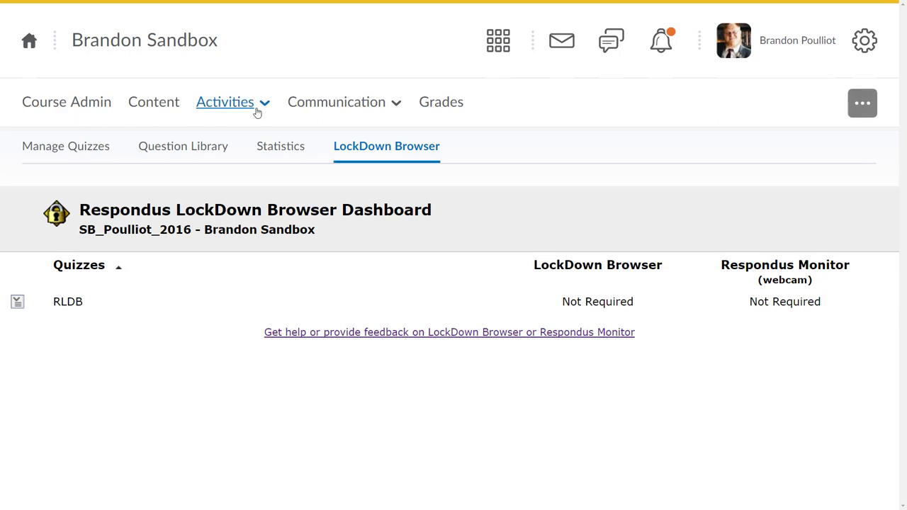
- Return to the LockDown Browser dashboard via the quiz list and open RLDB's context menu
left_click(49, 158)
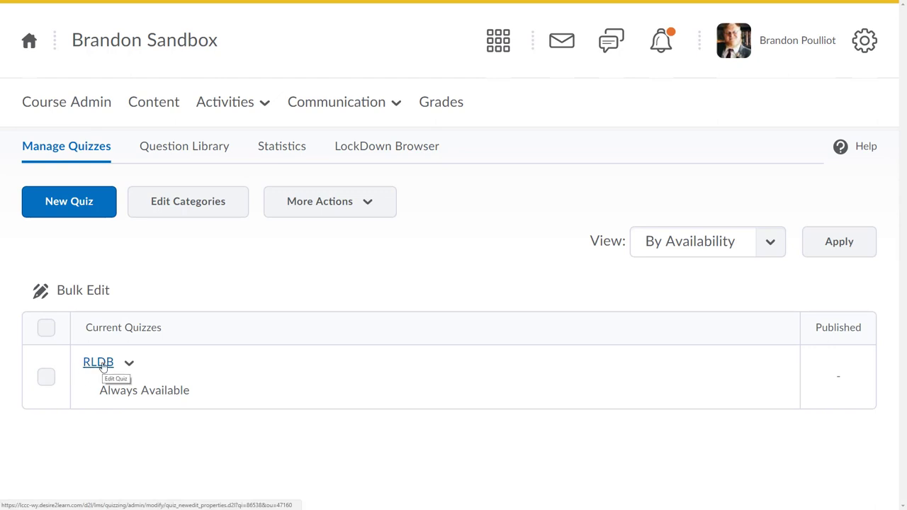
left_click(392, 147)
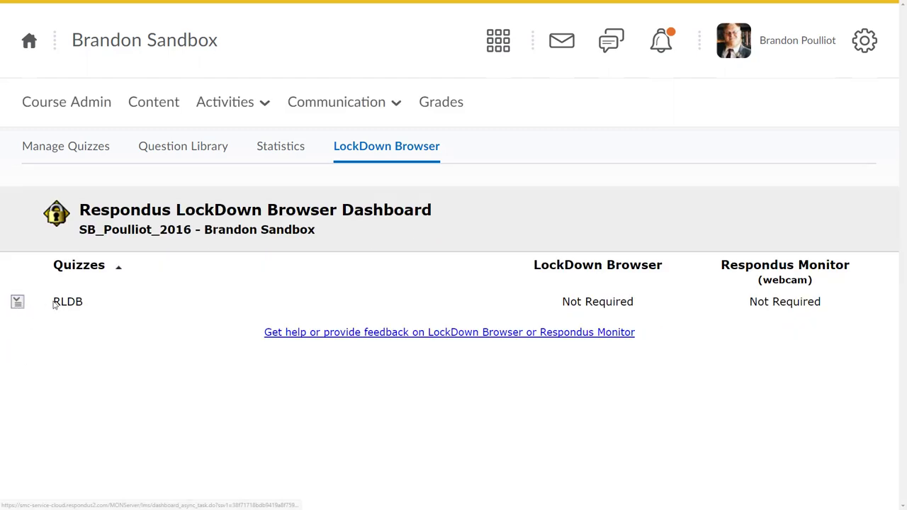
left_click_drag(51, 303, 99, 305)
left_click(50, 303)
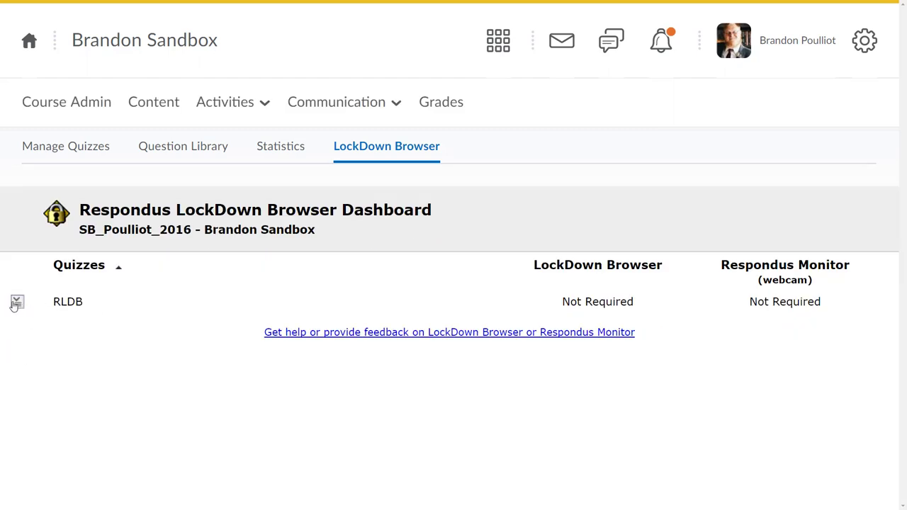
left_click(17, 302)
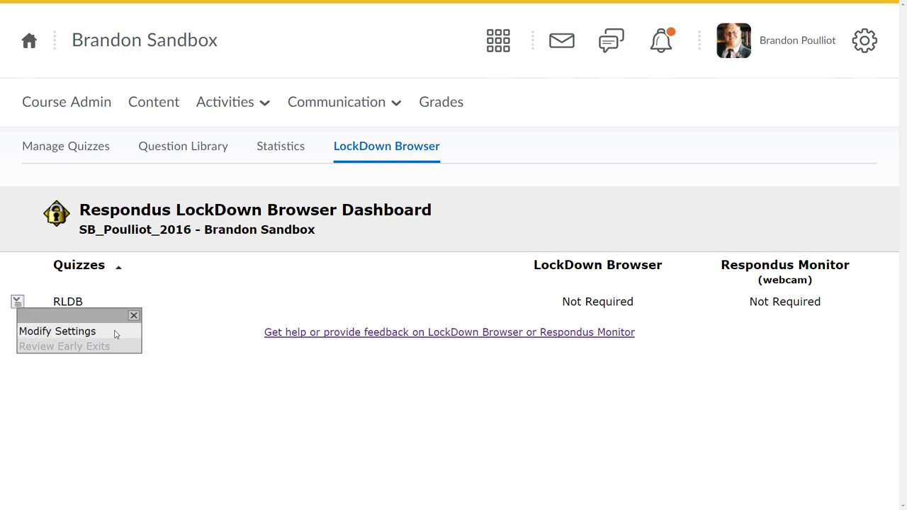
- In RLDB's Modify Settings, select 'Require Respondus LockDown Browser for this exam'
left_click(65, 333)
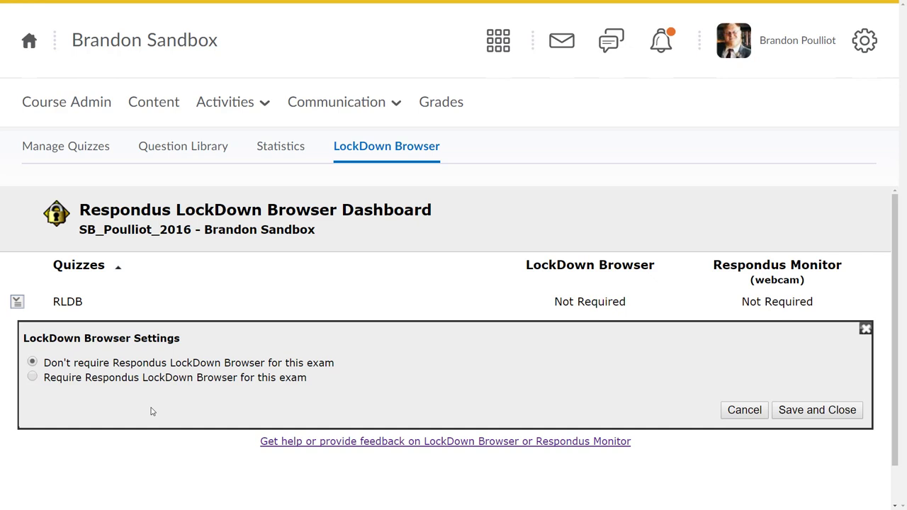
left_click(33, 378)
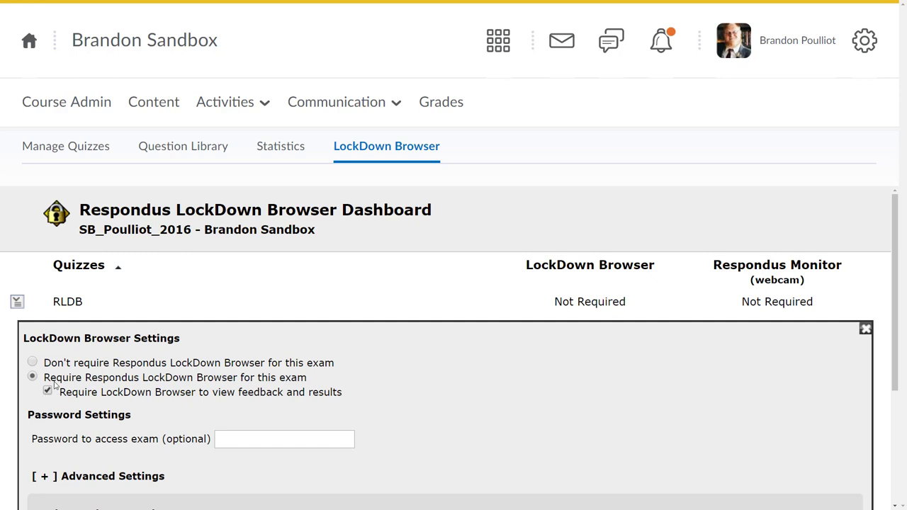
- Keep LockDown Browser required for viewing feedback and results, toggling that checkbox off and back on
left_click_drag(43, 378, 336, 381)
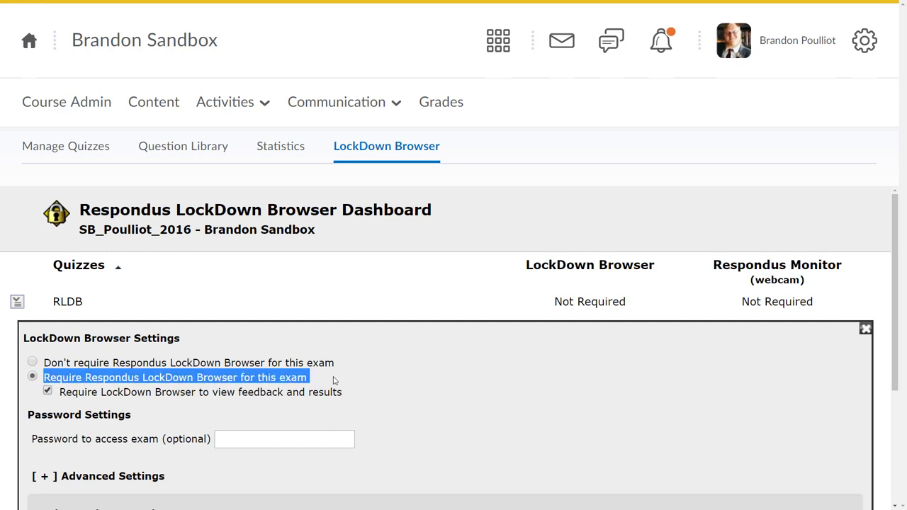
left_click(335, 380)
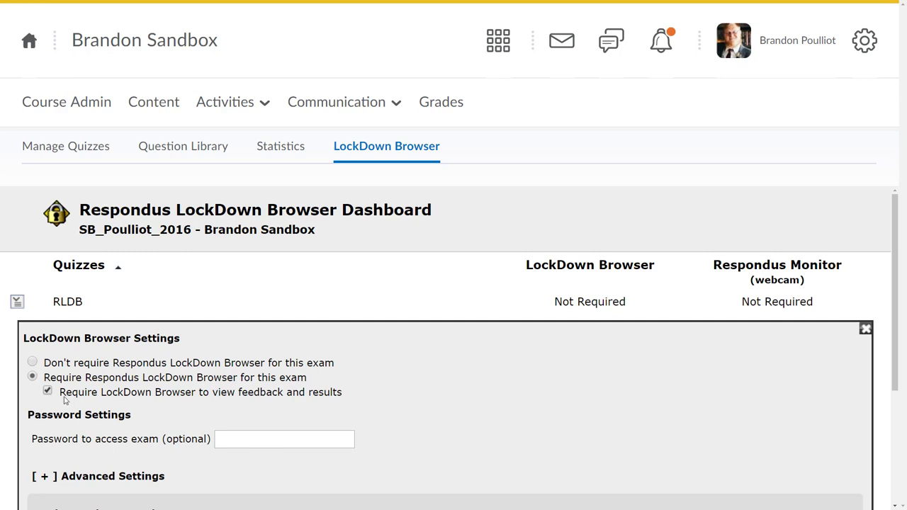
left_click_drag(61, 393, 341, 395)
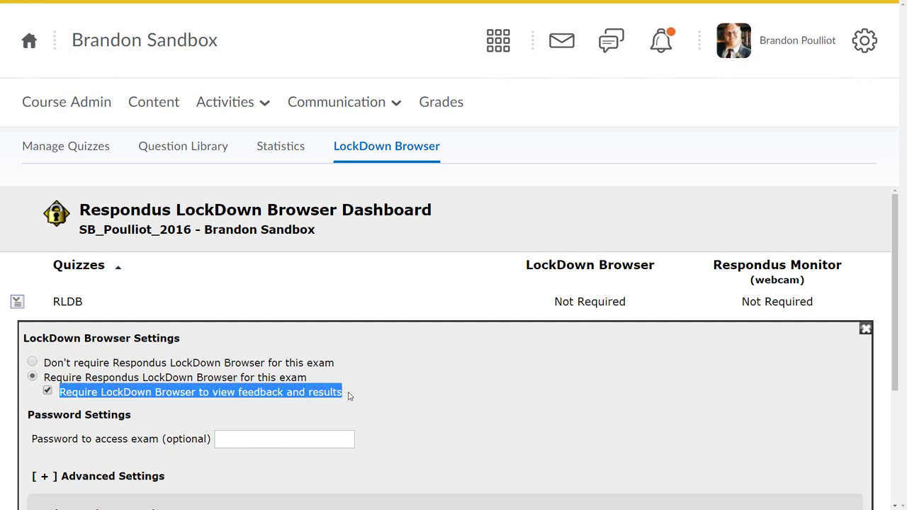
left_click(364, 396)
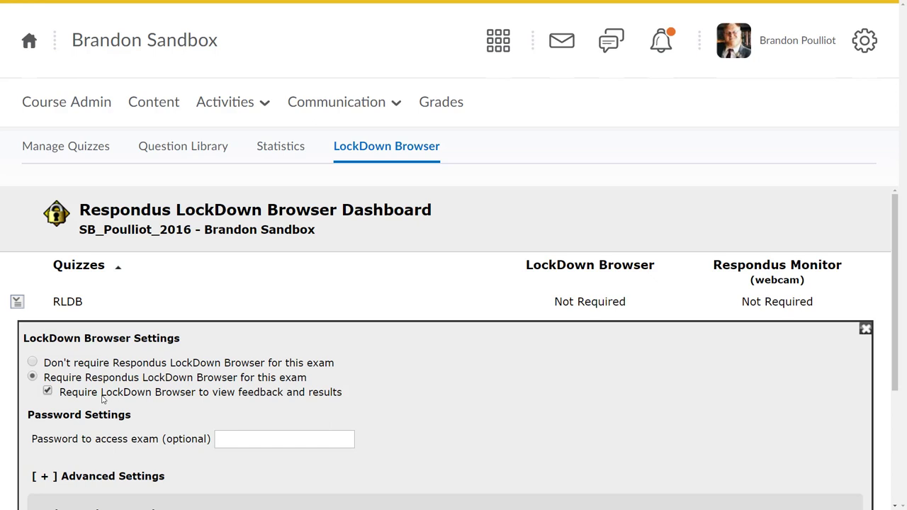
left_click(49, 392)
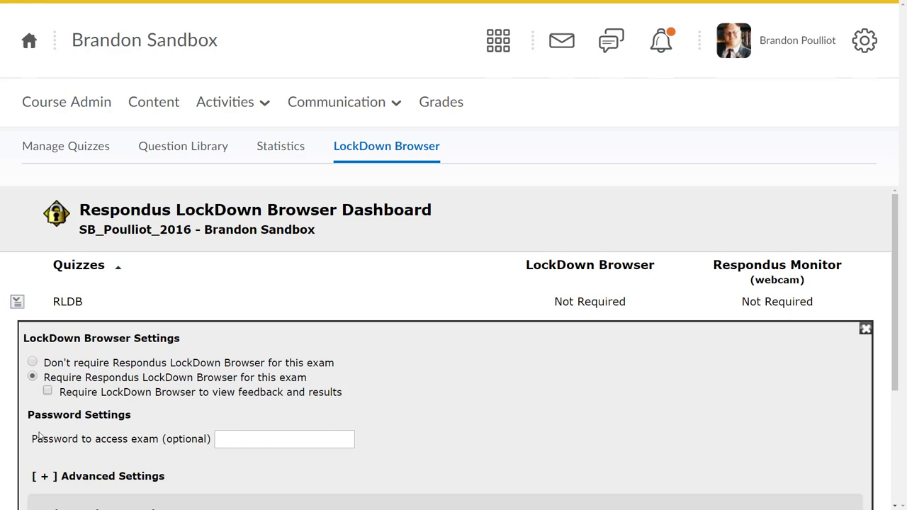
left_click(47, 390)
scroll(122, 418, "down", 1)
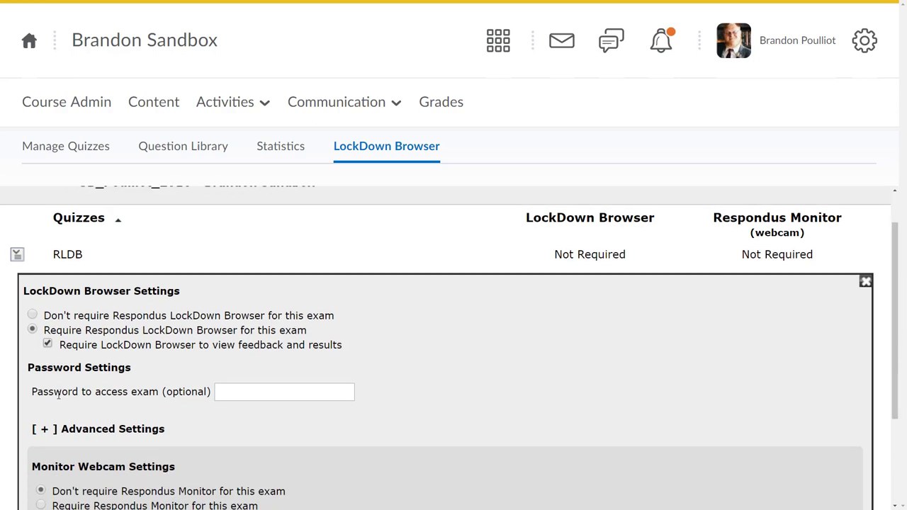
- Enter an exam password in the 'Password to access exam' field
left_click(245, 392)
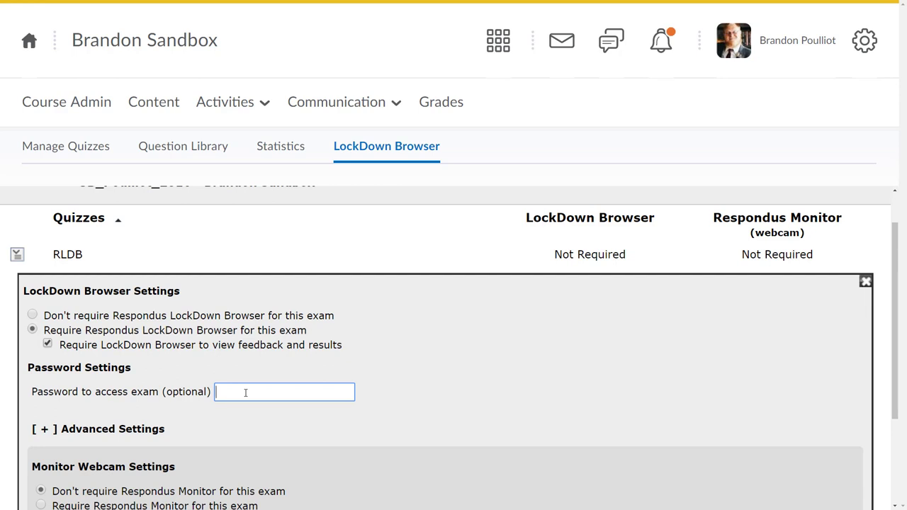
type("asdf")
double_click(243, 392)
key("Right")
double_click(241, 392)
left_click(257, 395)
double_click(241, 392)
left_click(213, 392)
left_click_drag(214, 392, 249, 393)
left_click(221, 392)
scroll(71, 400, "down", 1)
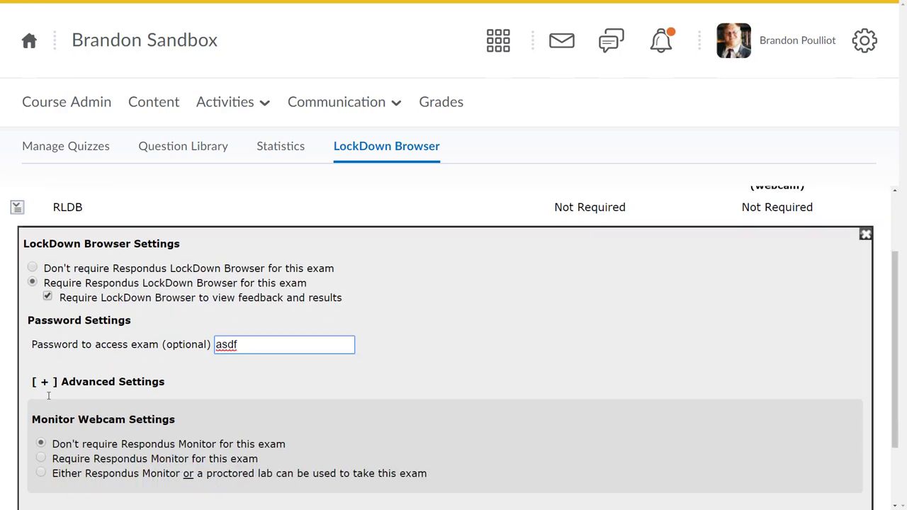
scroll(48, 395, "down", 1)
- Expand the Advanced Settings section and read the options' explain help text
left_click(43, 337)
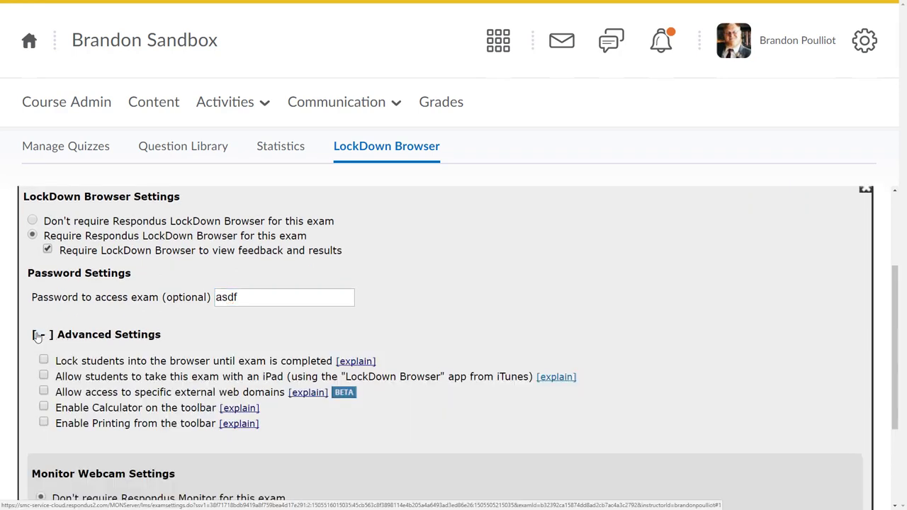
left_click(38, 336)
left_click(44, 342)
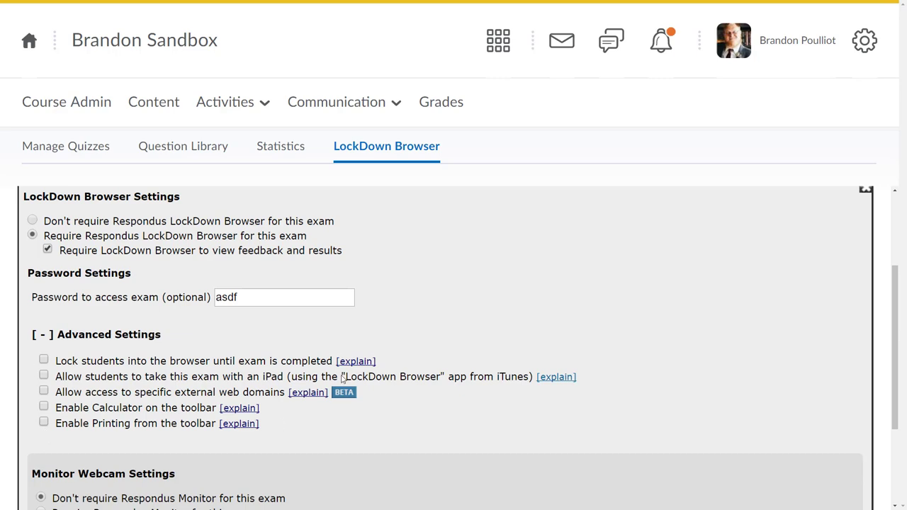
mouse_move(360, 364)
scroll(361, 363, "down", 2)
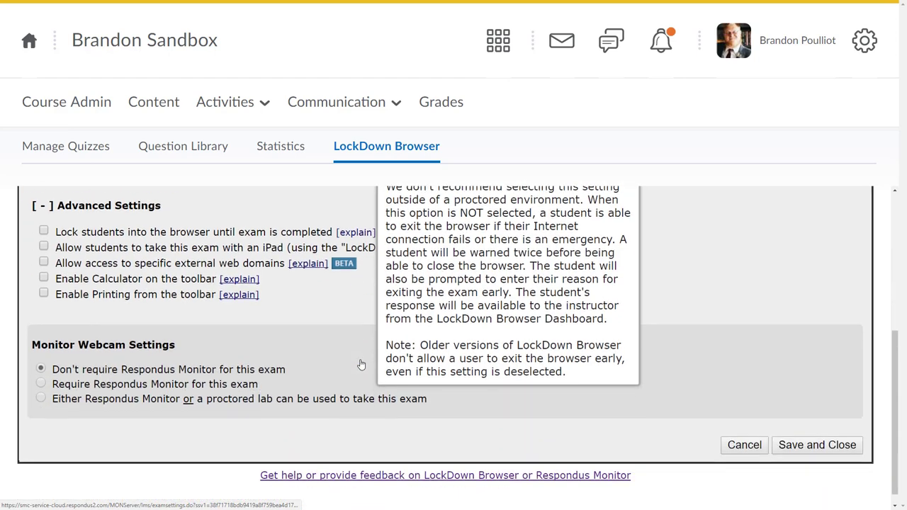
scroll(358, 326, "up", 1)
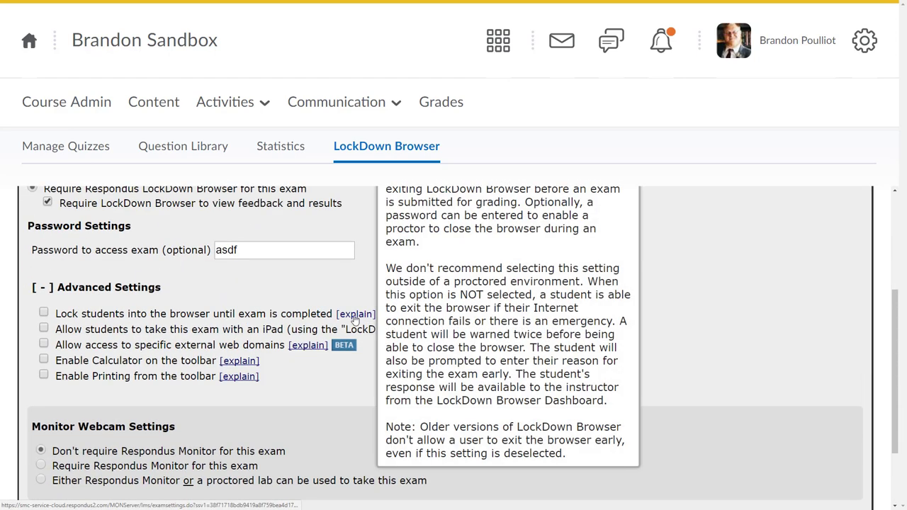
scroll(355, 322, "up", 1)
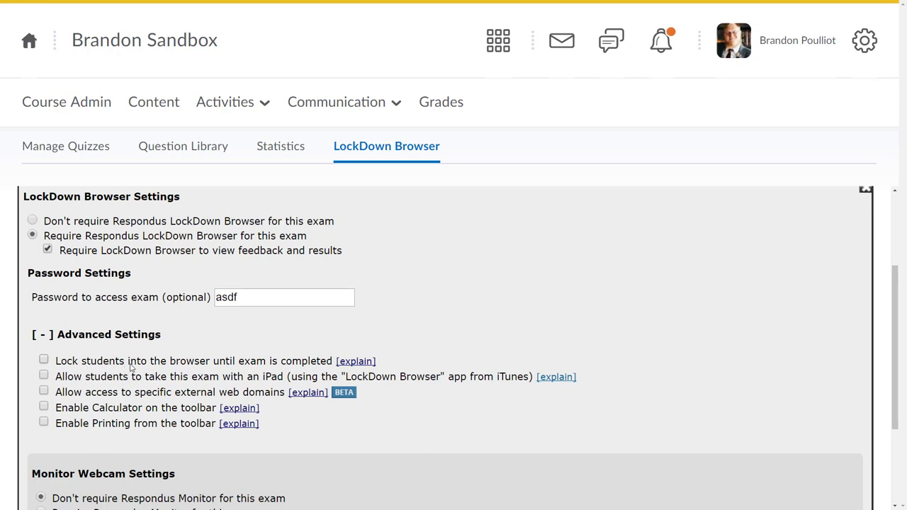
left_click(44, 376)
left_click(44, 376)
left_click_drag(346, 378, 441, 382)
left_click(438, 381)
left_click(43, 376)
left_click(44, 392)
left_click(454, 427)
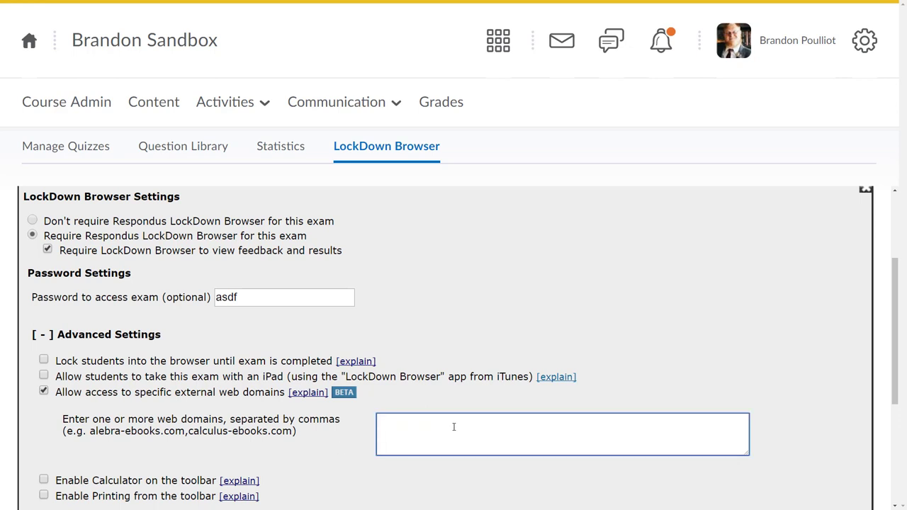
type("google.com,")
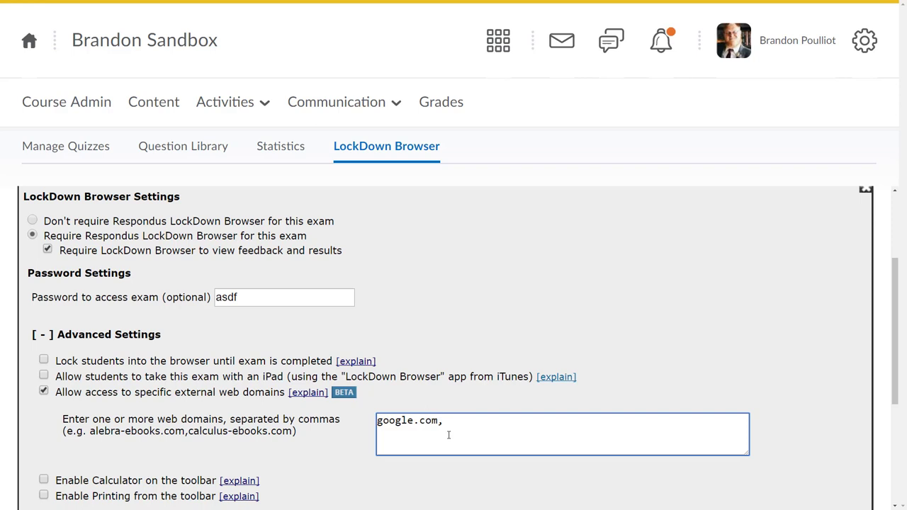
type("wolfram-alpha.com")
left_click_drag(563, 423, 369, 429)
left_click(488, 426)
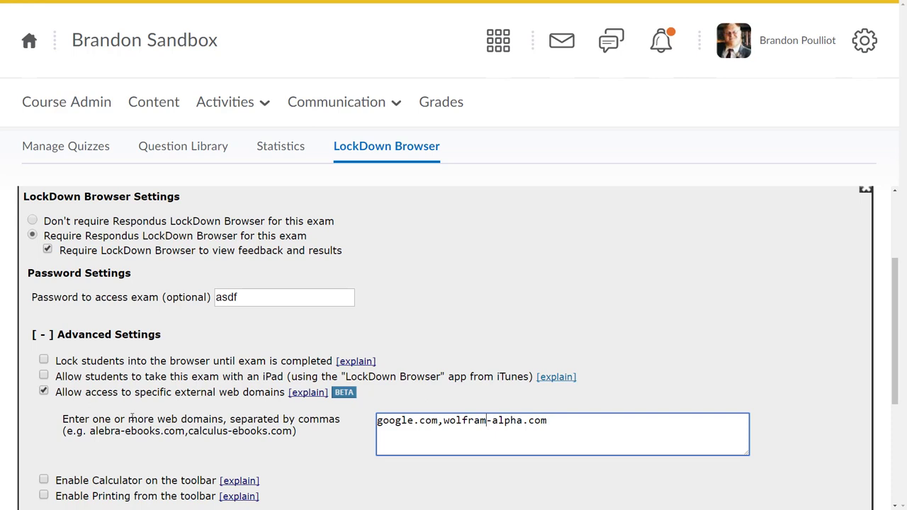
- Turn off external web domain access and try the exam calculator in scientific mode
left_click(43, 392)
scroll(43, 381, "down", 1)
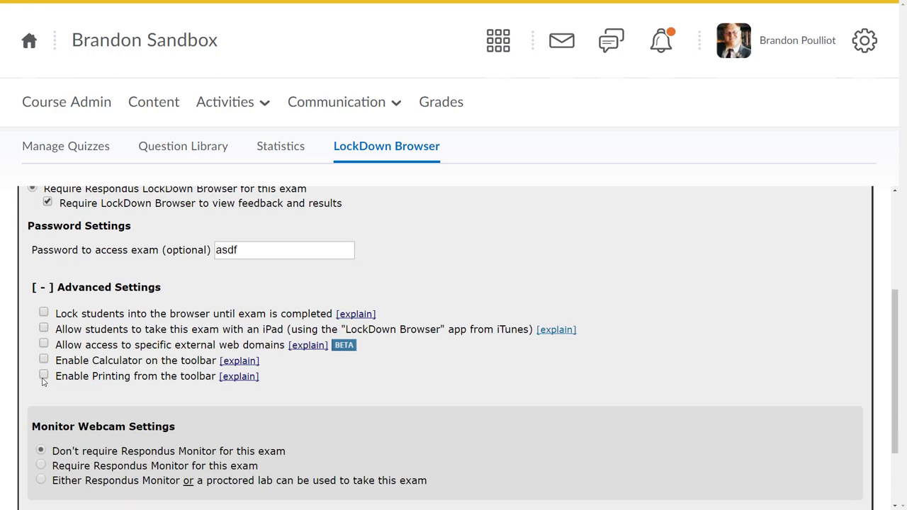
left_click(44, 361)
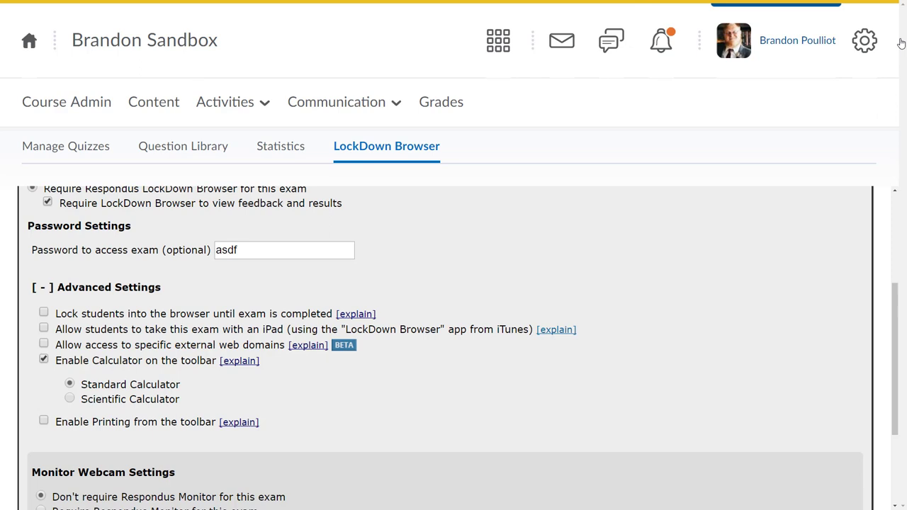
left_click_drag(900, 44, 697, 107)
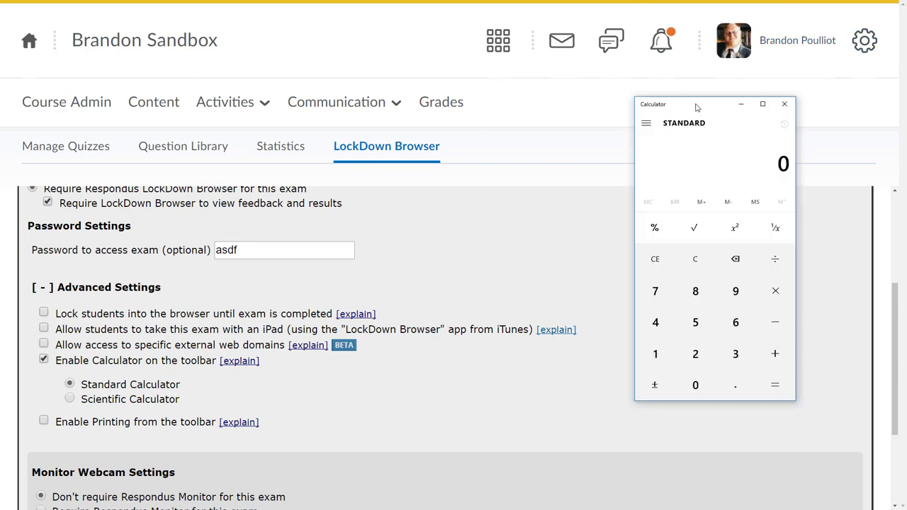
left_click(646, 123)
left_click(677, 172)
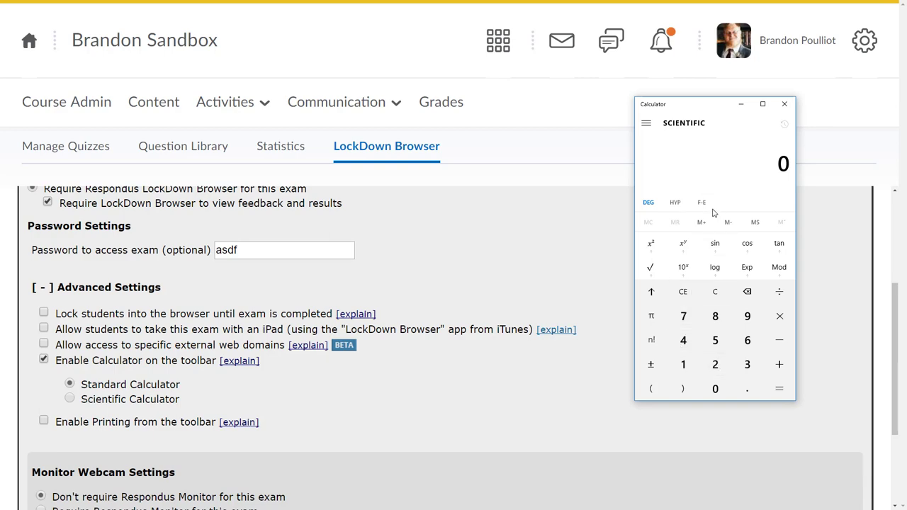
mouse_move(692, 108)
left_mouse_down()
mouse_move(673, 103)
mouse_move(683, 105)
left_mouse_up()
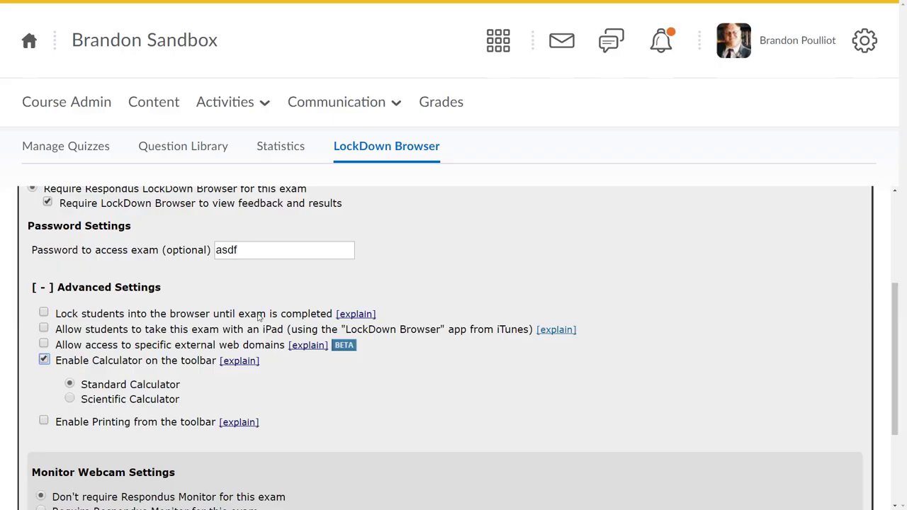
- Uncheck the calculator and printing options and collapse Advanced Settings
left_click(43, 360)
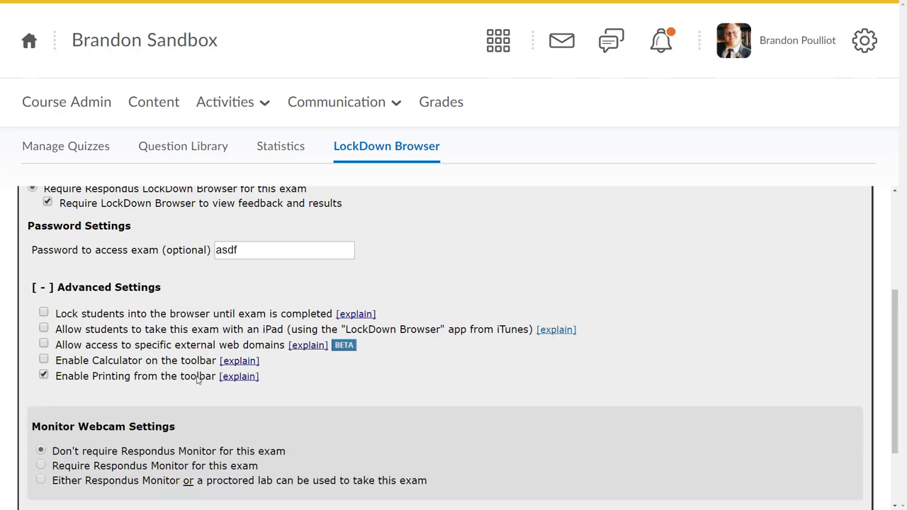
left_click(43, 375)
left_click(43, 289)
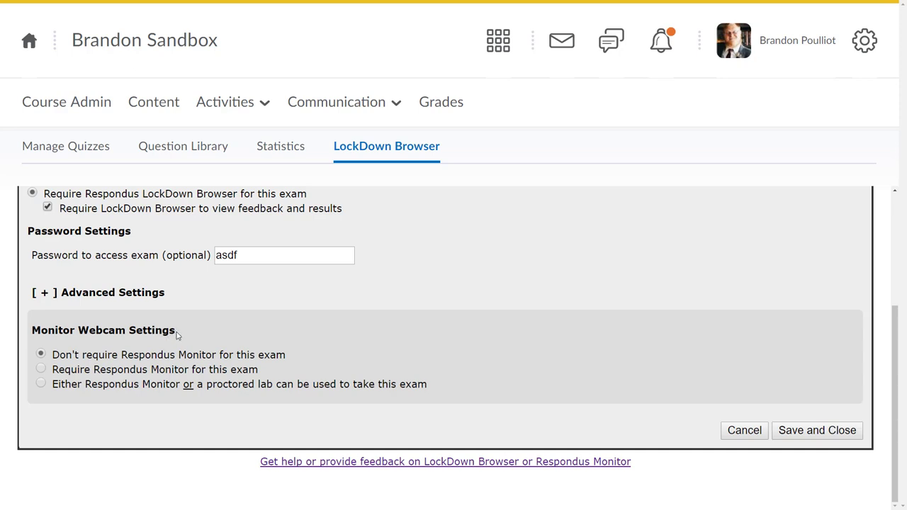
- Save and close RLDB's settings requiring Respondus LockDown Browser with an exam password
scroll(128, 330, "up", 2)
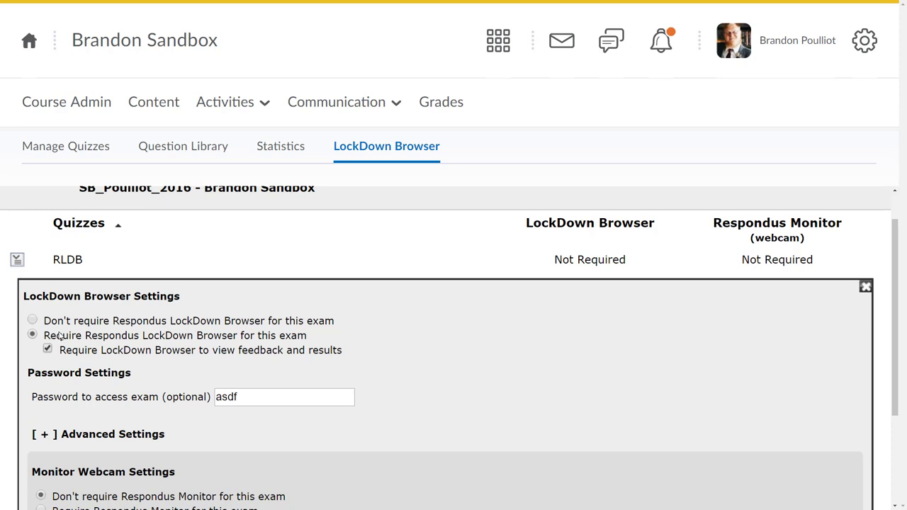
scroll(62, 418, "down", 2)
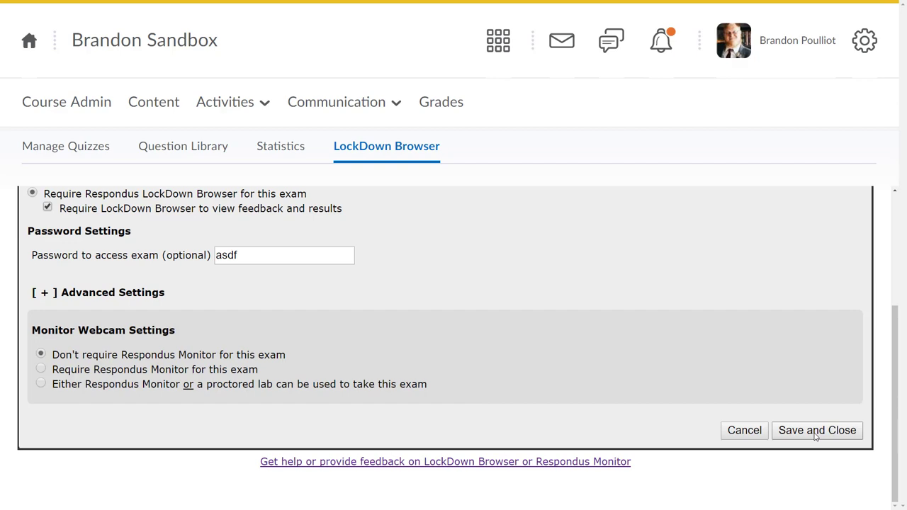
left_click(814, 433)
scroll(496, 326, "down", 3)
left_click(818, 434)
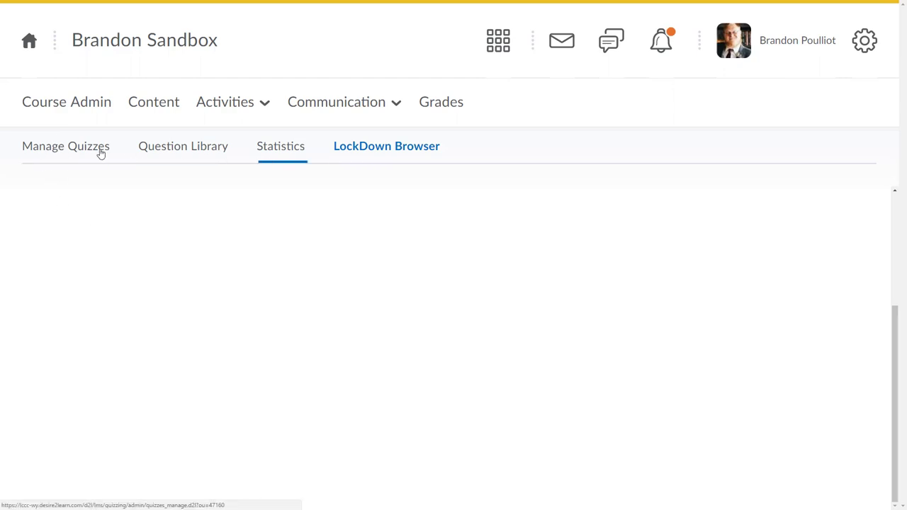
- Return to the Quiz List, where RLDB shows a lock icon, Always Available and 0/1 attempts
left_click(71, 147)
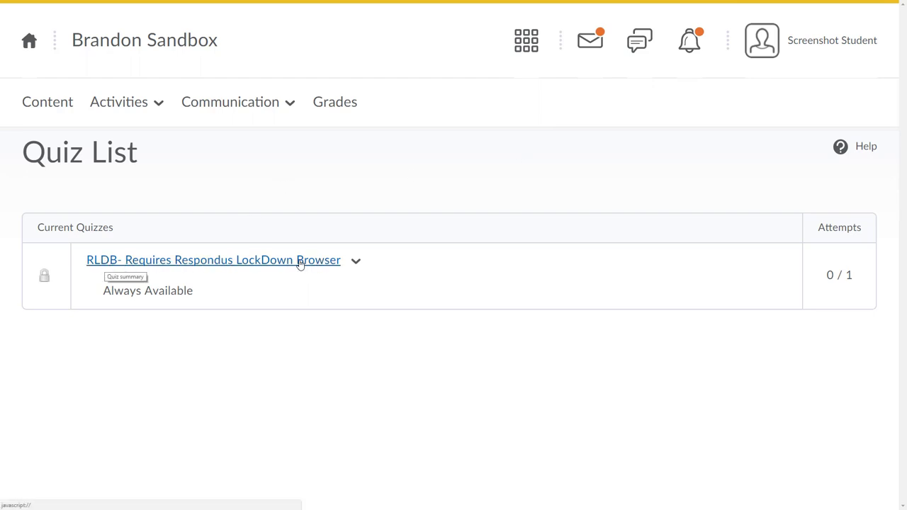
- Open the RLDB quiz's summary page and scroll down to Quiz Requirements
left_click(179, 271)
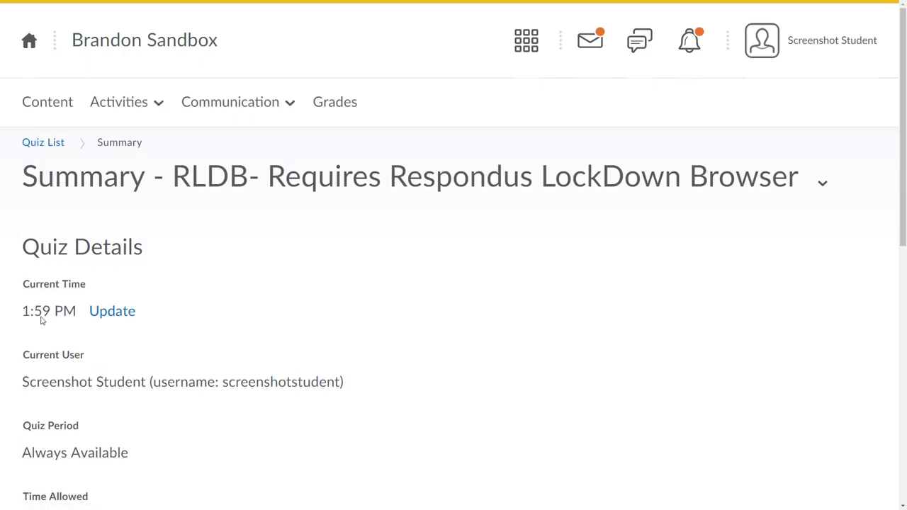
scroll(28, 315, "down", 1)
scroll(48, 366, "down", 2)
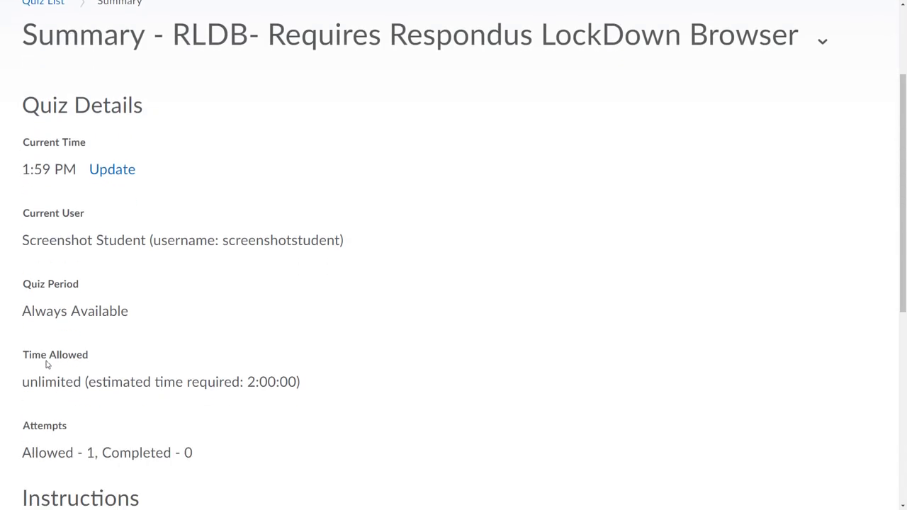
scroll(50, 359, "down", 5)
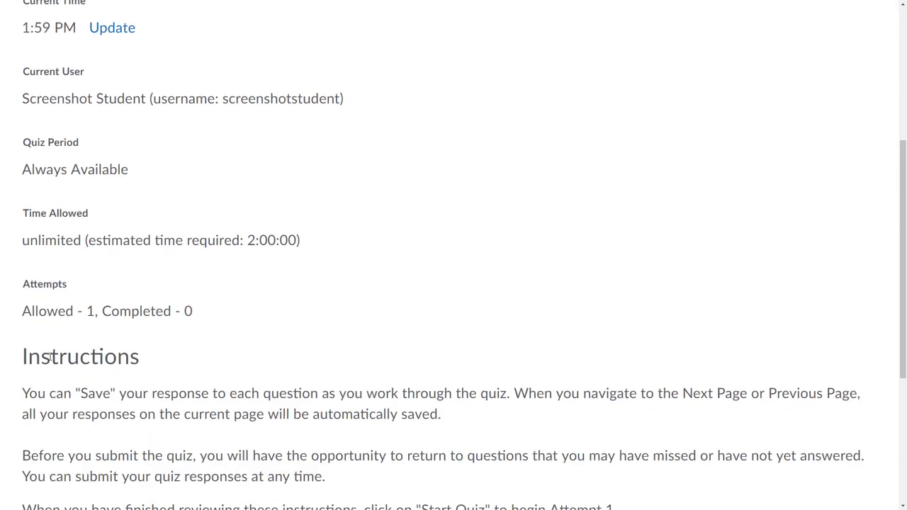
scroll(50, 360, "down", 3)
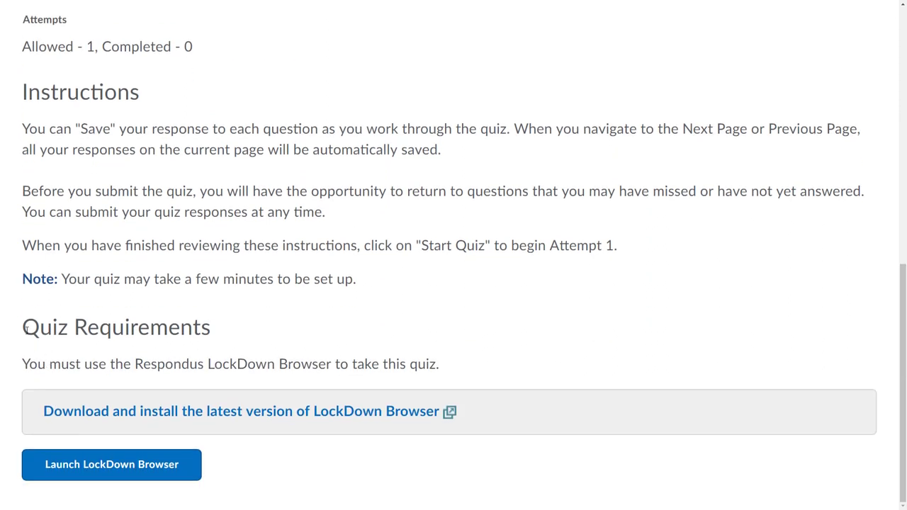
- Highlight the Quiz Requirements heading and the LockDown Browser requirement sentence
left_click_drag(26, 328, 277, 326)
left_click(211, 352)
left_click_drag(123, 364, 446, 362)
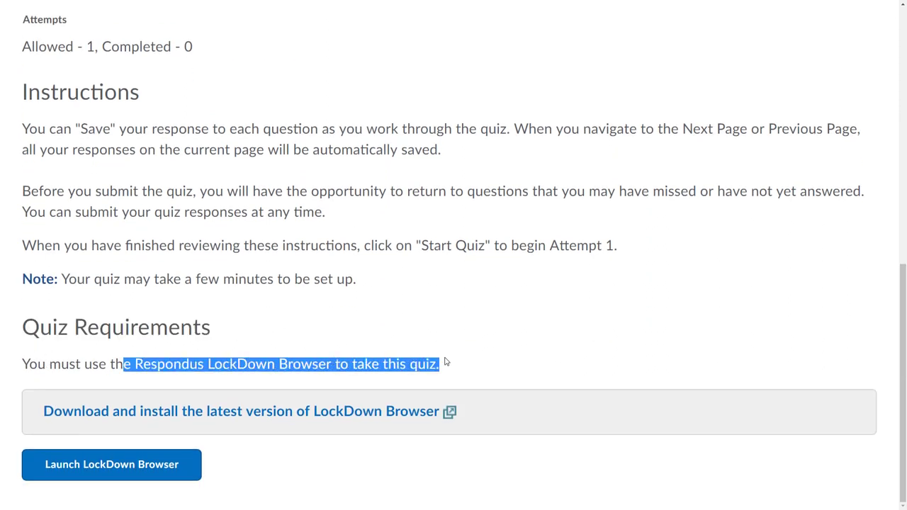
left_click(314, 361)
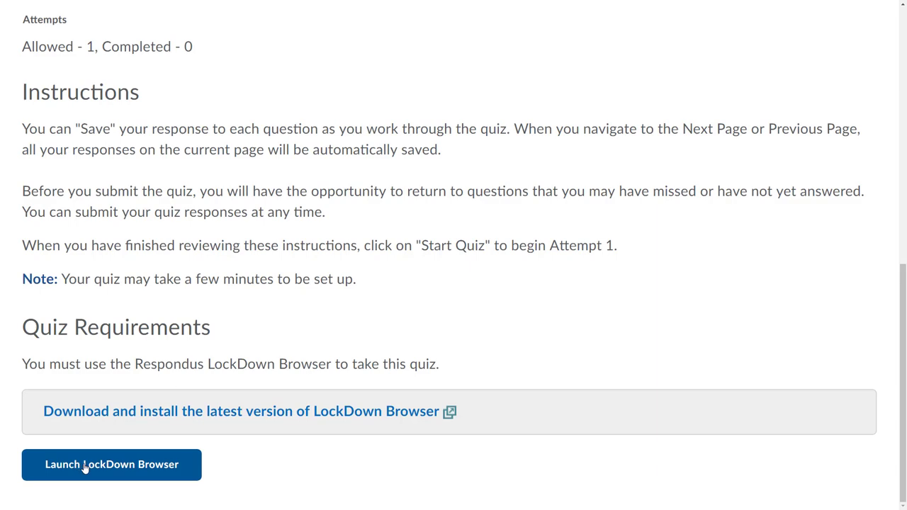
- Launch LockDown Browser for RLDB, remembering the link choice and completing the InstallShield repair
left_click(108, 470)
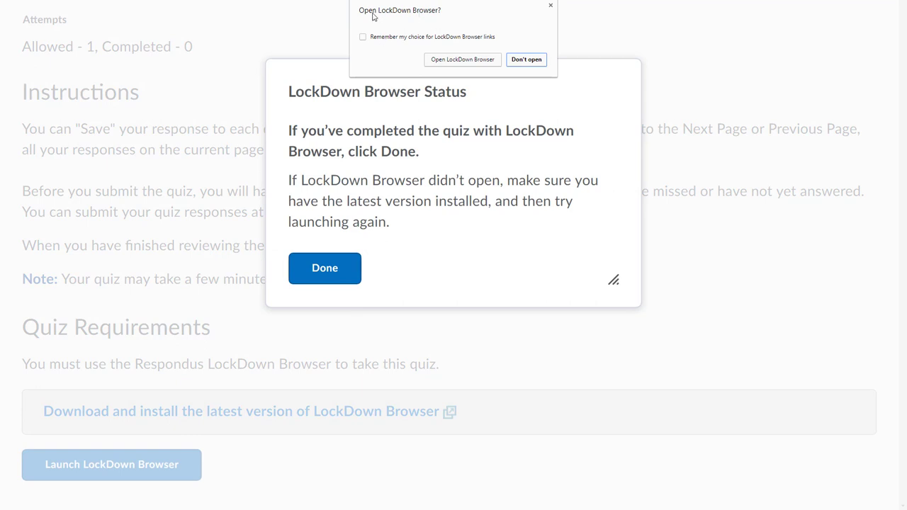
left_click(362, 37)
left_click(464, 60)
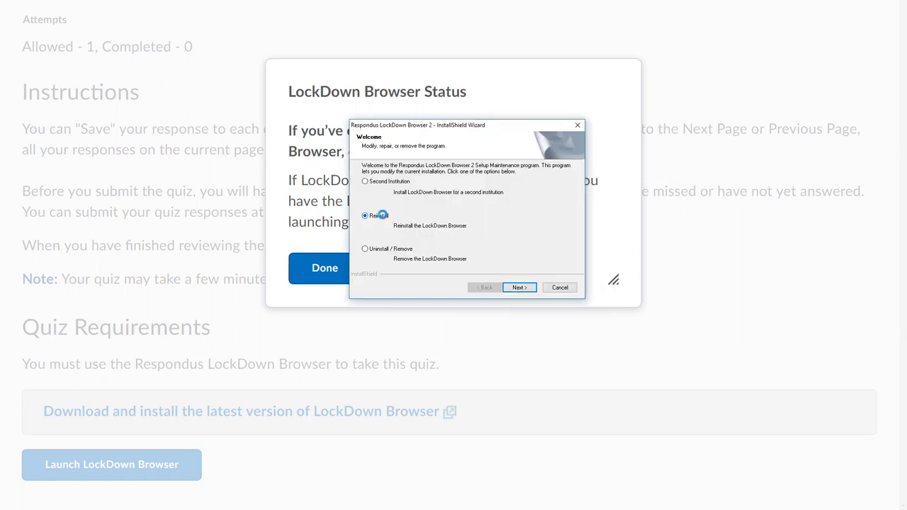
left_click(520, 287)
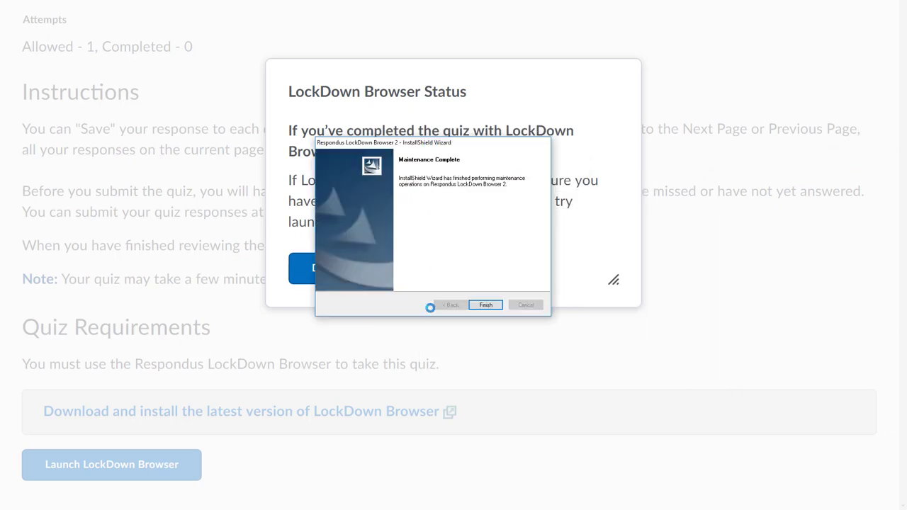
left_click(485, 305)
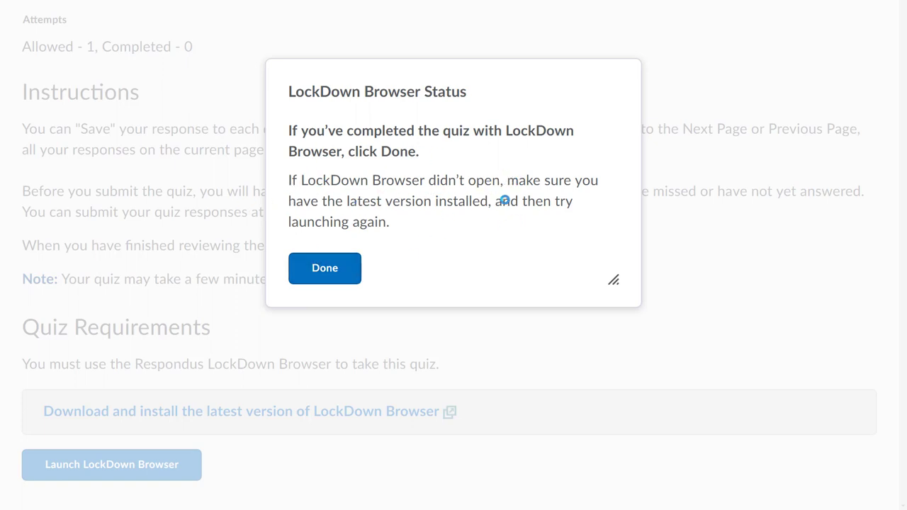
- Relaunch LockDown Browser and start attempt 1 of RLDB using the quiz password
left_click(325, 270)
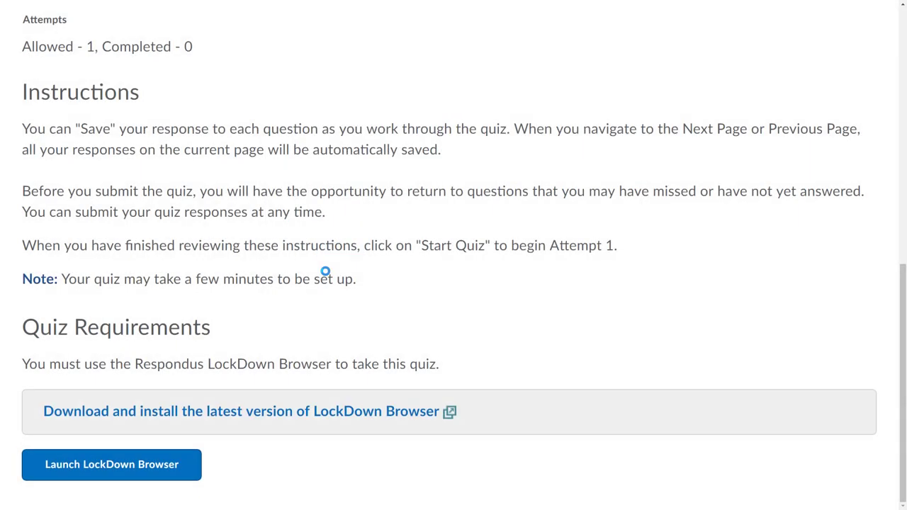
left_click(99, 465)
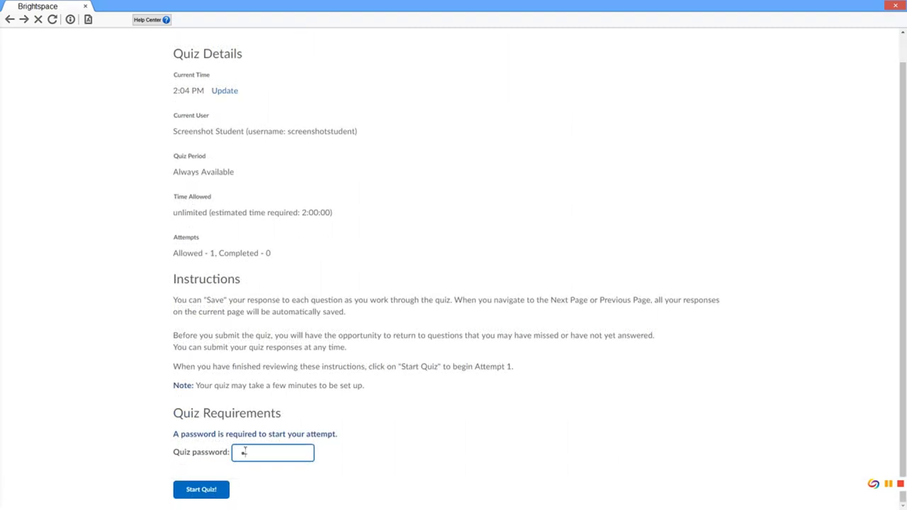
left_click(200, 491)
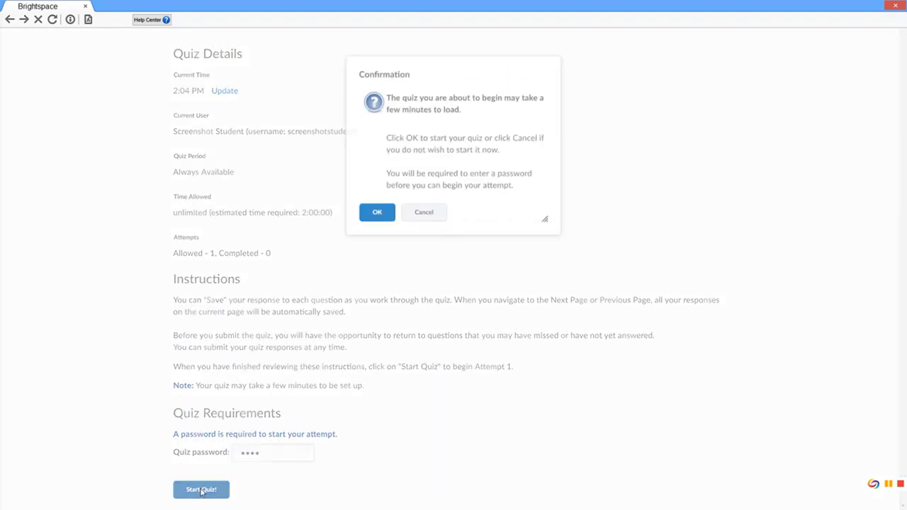
left_click(378, 219)
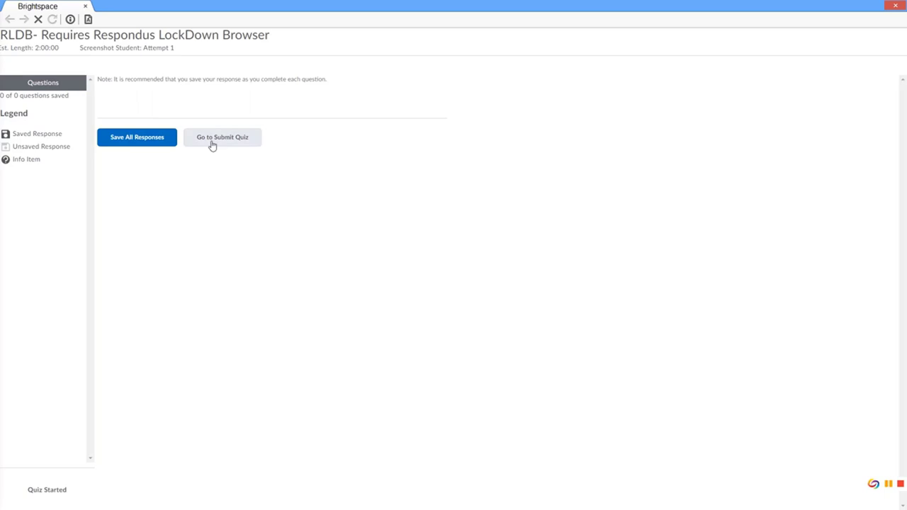
- Submit attempt 1 of the RLDB quiz and confirm the submission
left_click(216, 141)
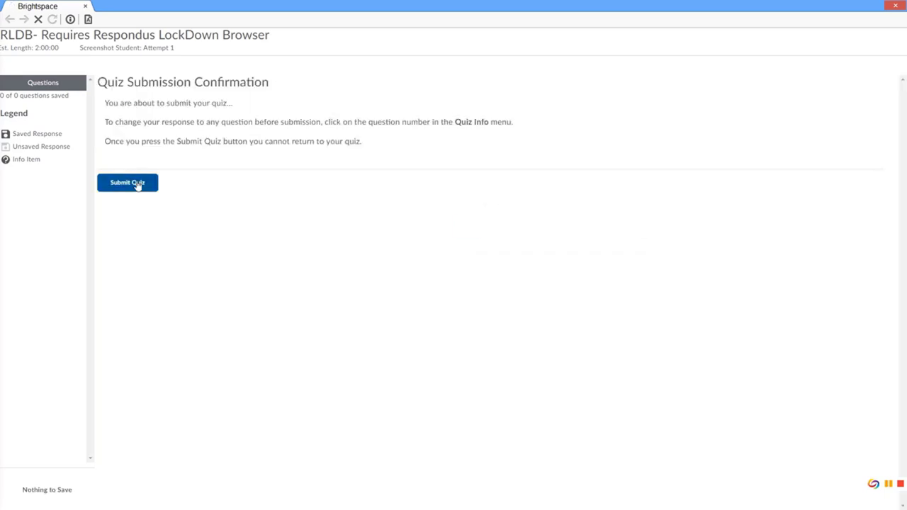
left_click(137, 183)
left_click(489, 249)
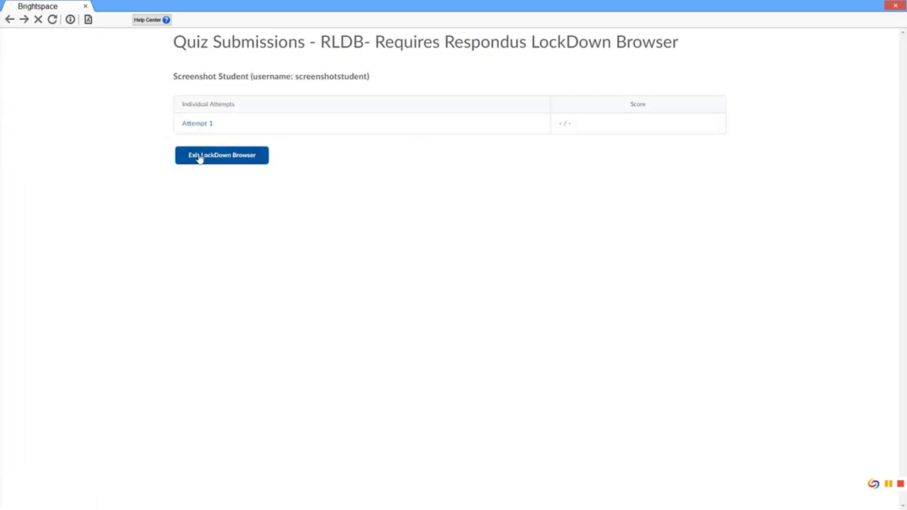
- Exit LockDown Browser and dismiss the Brightspace LockDown Browser Status notice
left_click(211, 158)
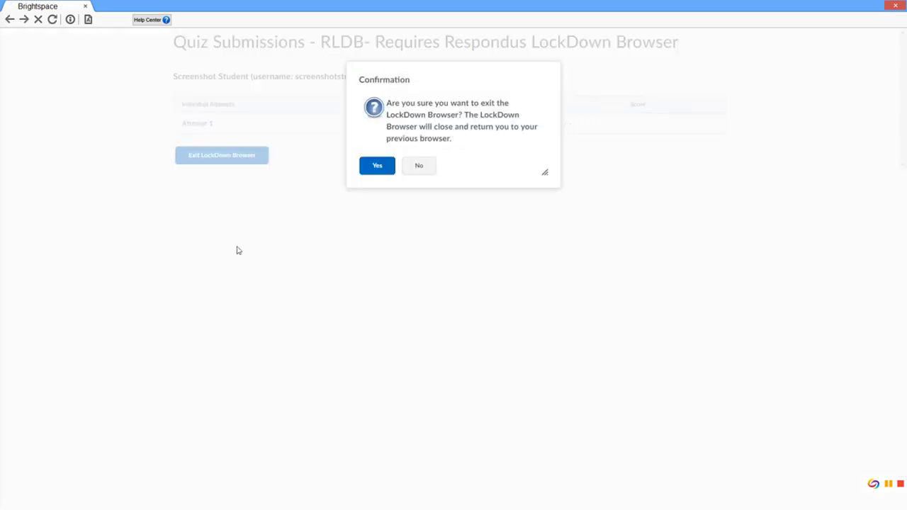
left_click(370, 167)
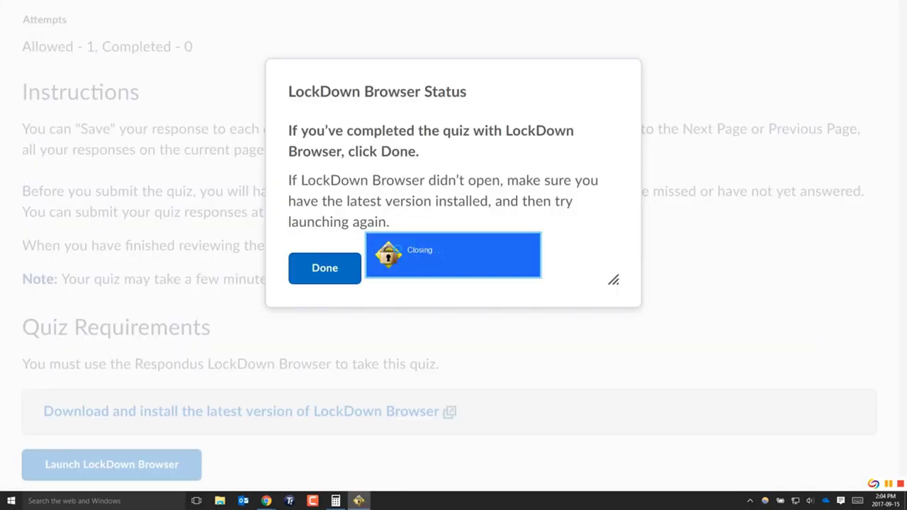
left_click(324, 270)
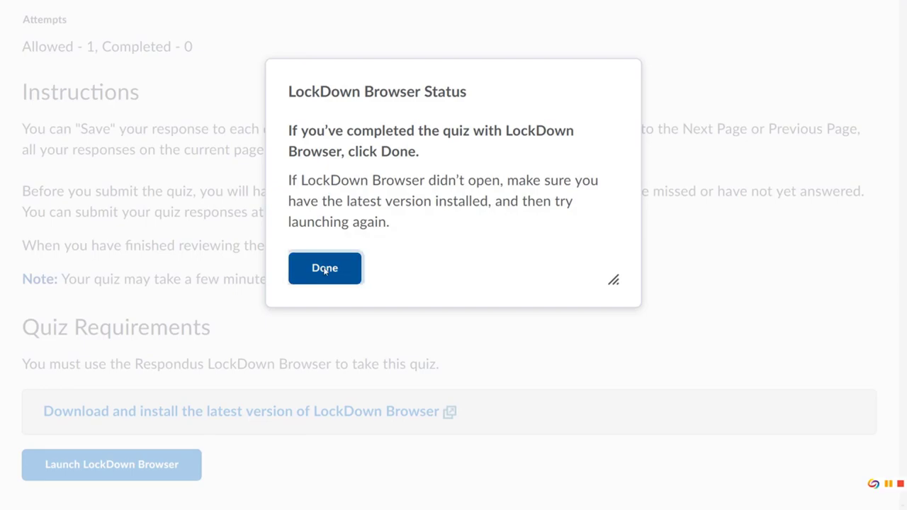